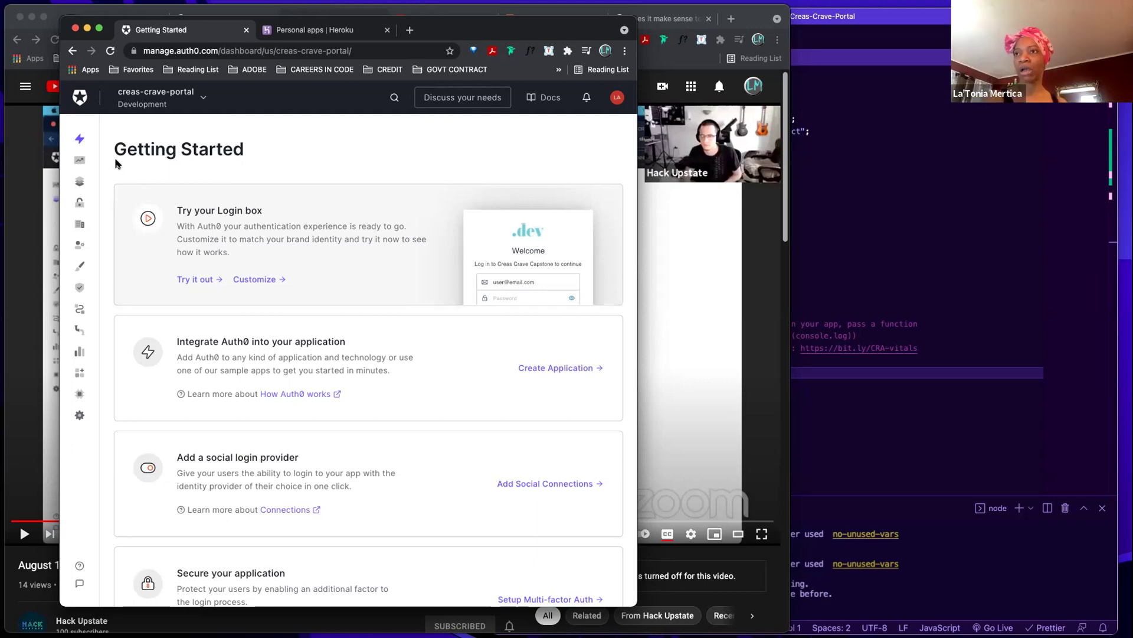
# Step: Create a Single Page Web Application named creas-crave-portal in the tenant's applications
pyautogui.moveTo(83, 161)
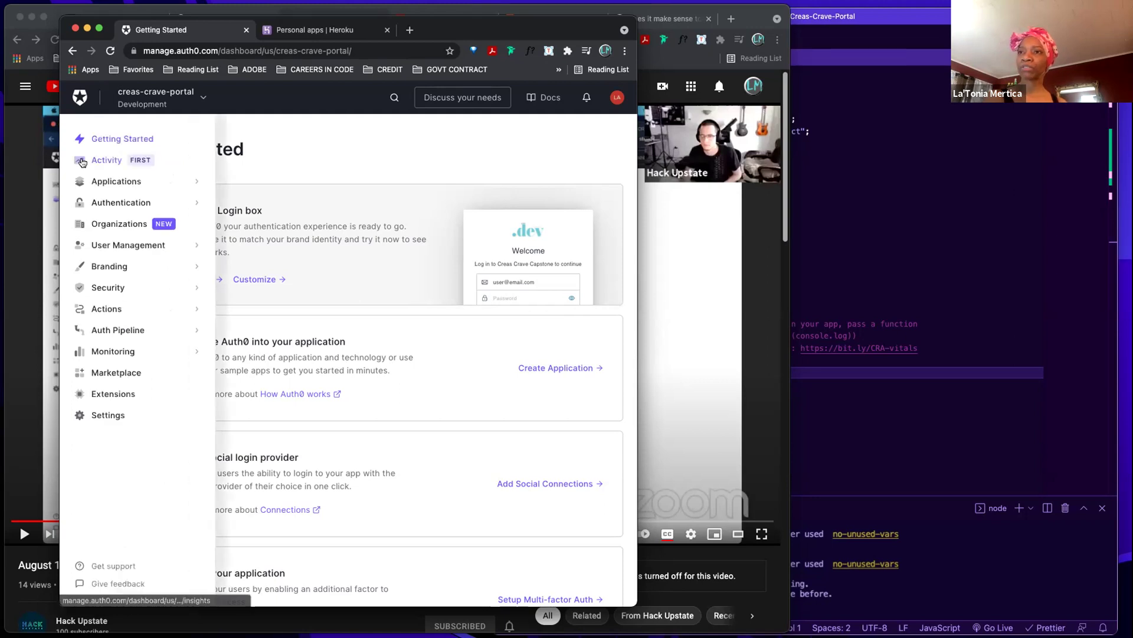
pyautogui.click(110, 184)
pyautogui.click(112, 200)
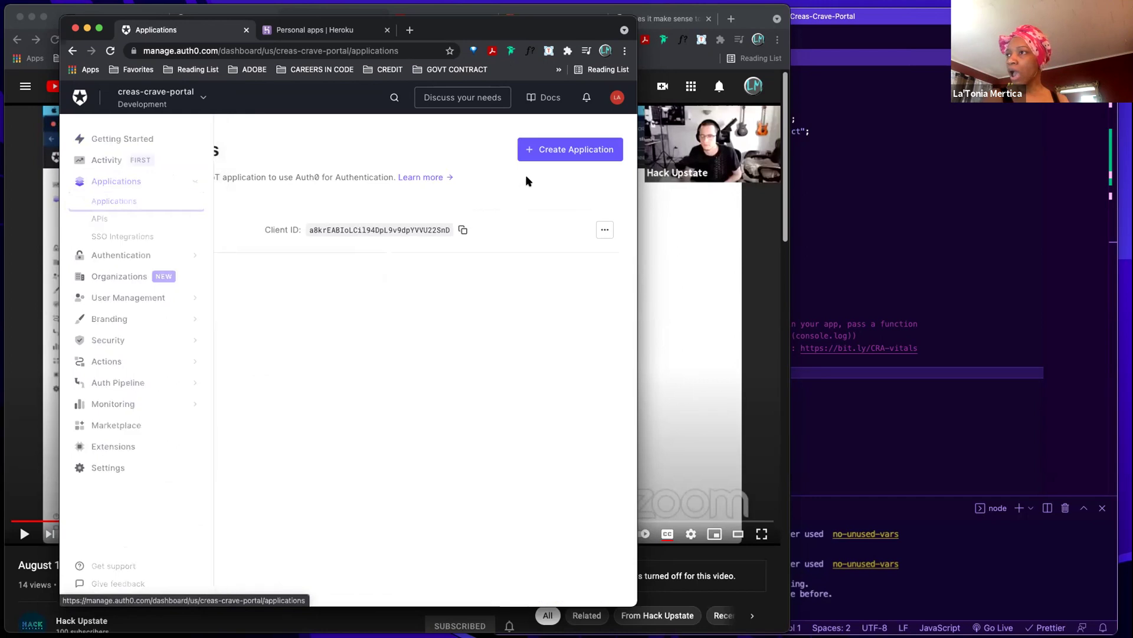
pyautogui.click(581, 153)
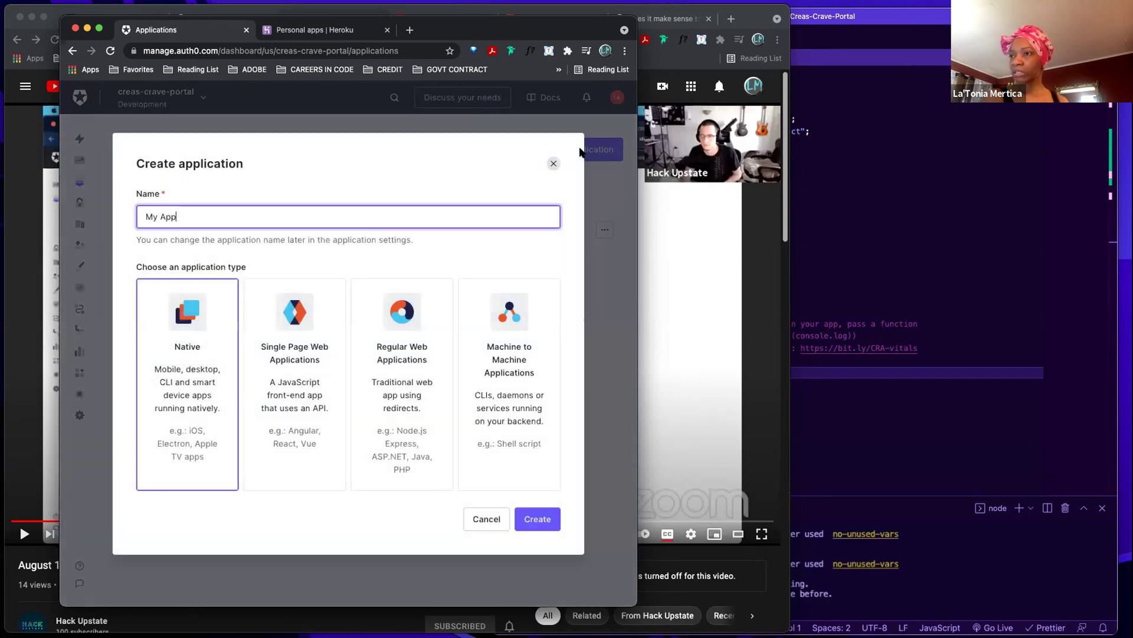
pyautogui.click(292, 385)
pyautogui.tripleClick(211, 215)
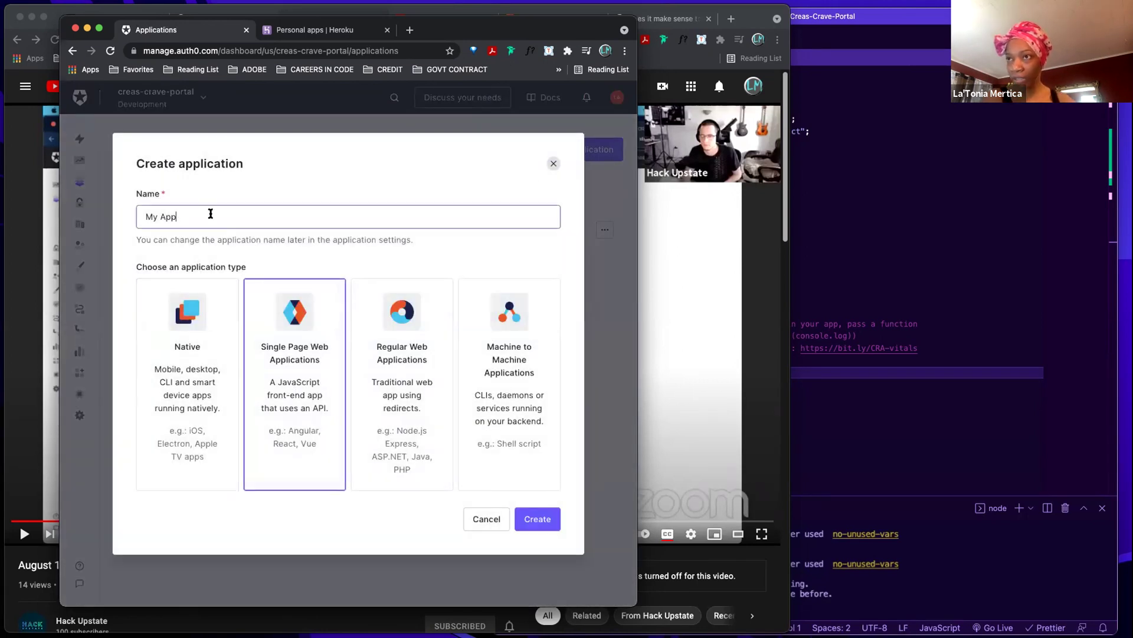
pyautogui.press('BackSpace')
pyautogui.write('creas-crave-portal')
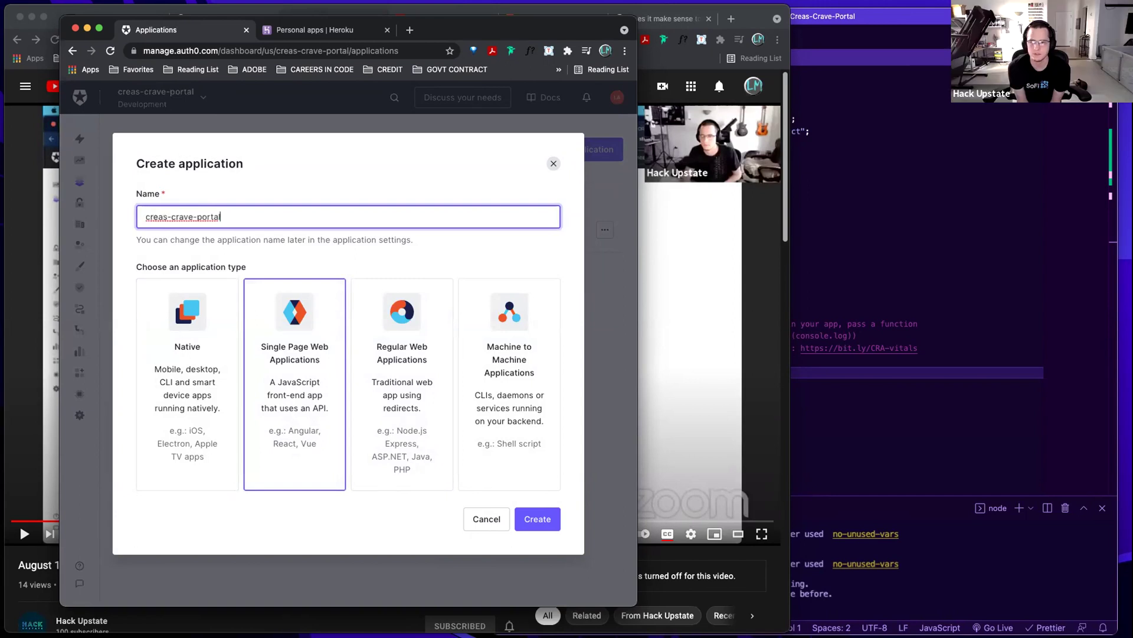
pyautogui.click(297, 357)
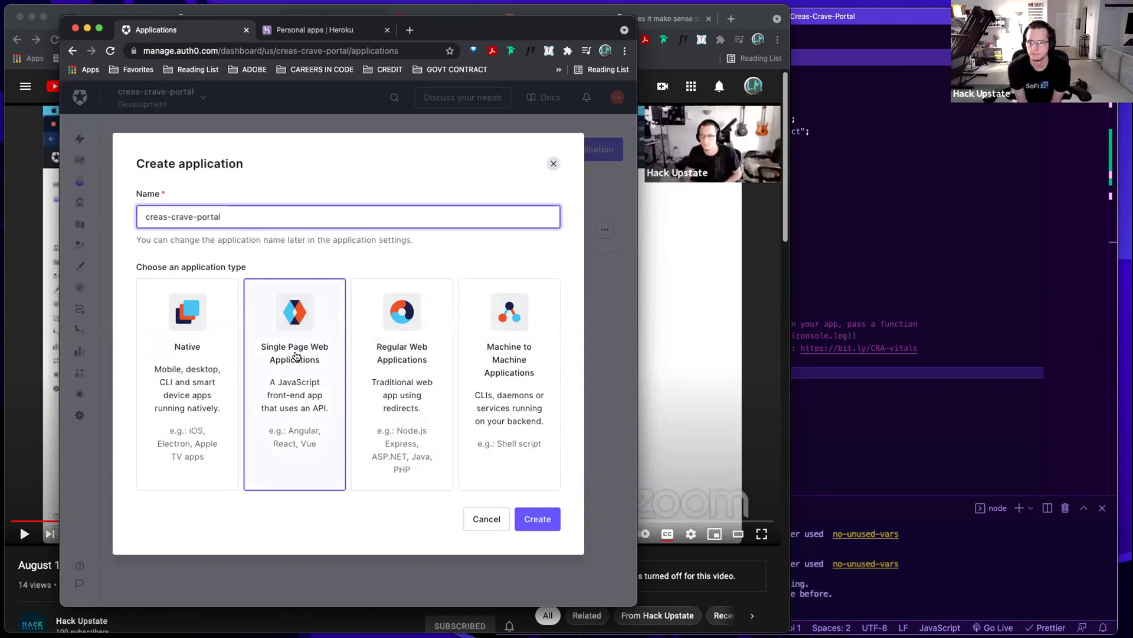
pyautogui.click(543, 518)
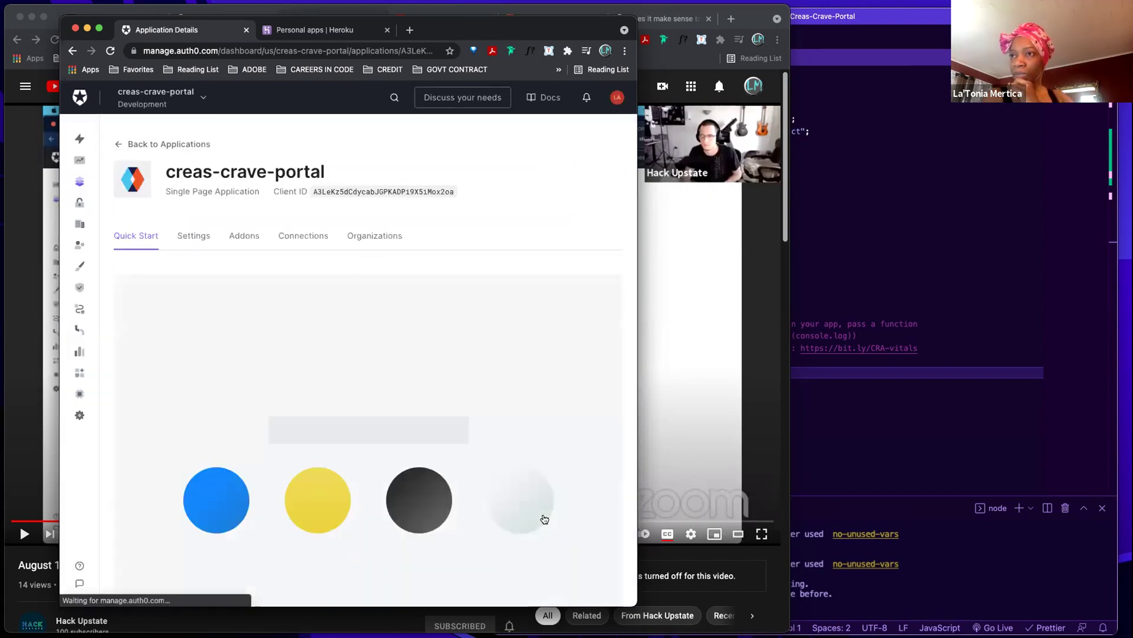
pyautogui.click(196, 235)
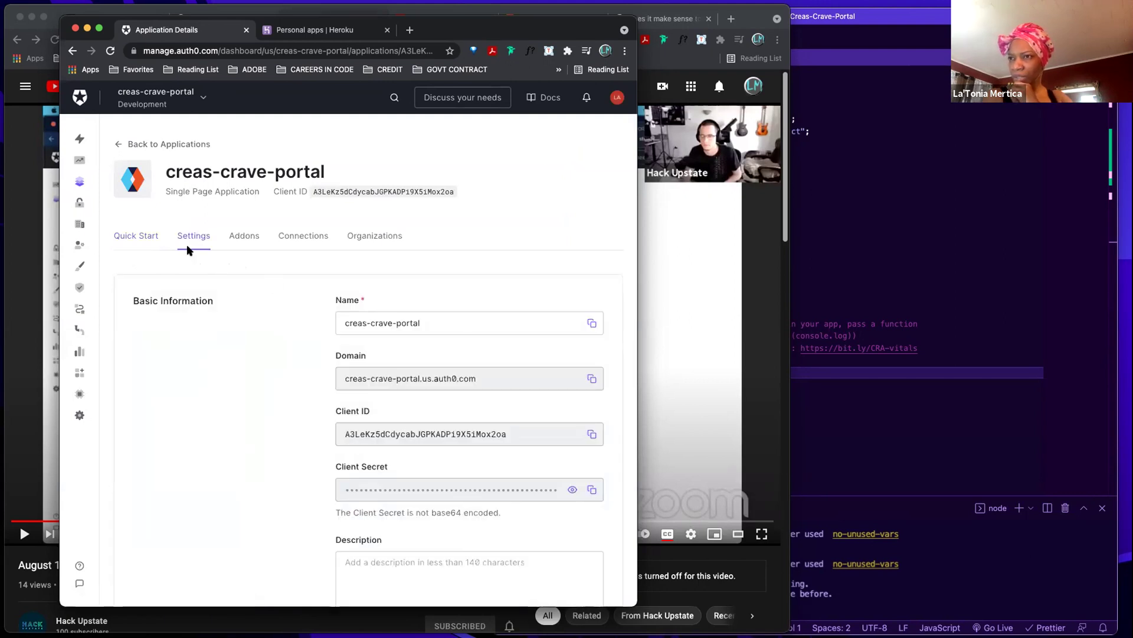
pyautogui.click(143, 236)
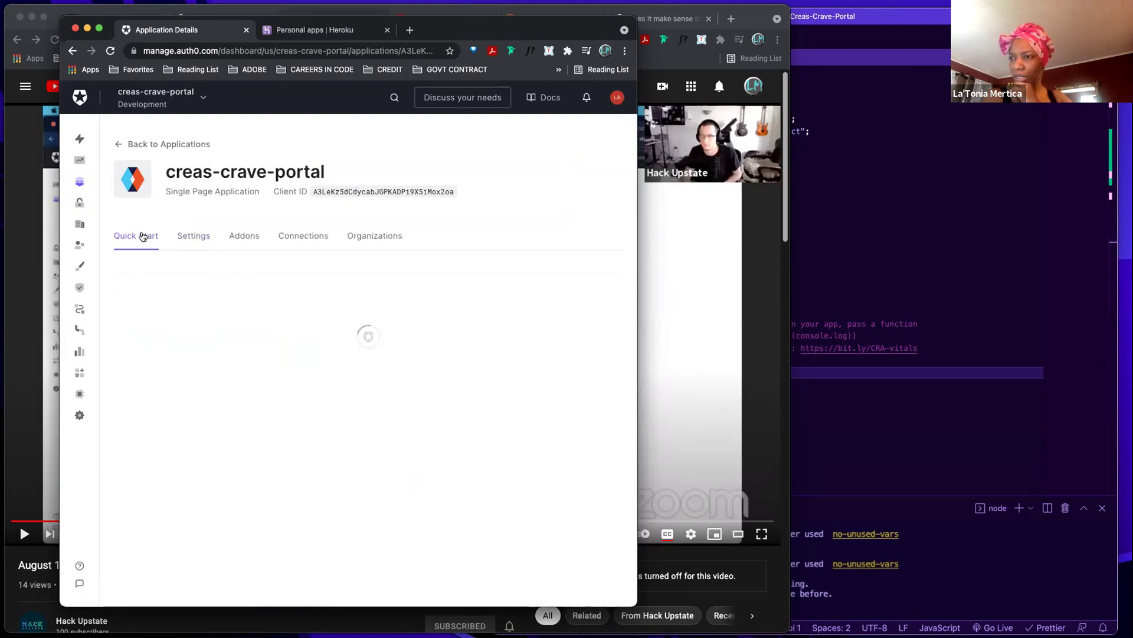
pyautogui.click(185, 237)
pyautogui.scroll(-3, 305, 462)
pyautogui.scroll(-7, 305, 463)
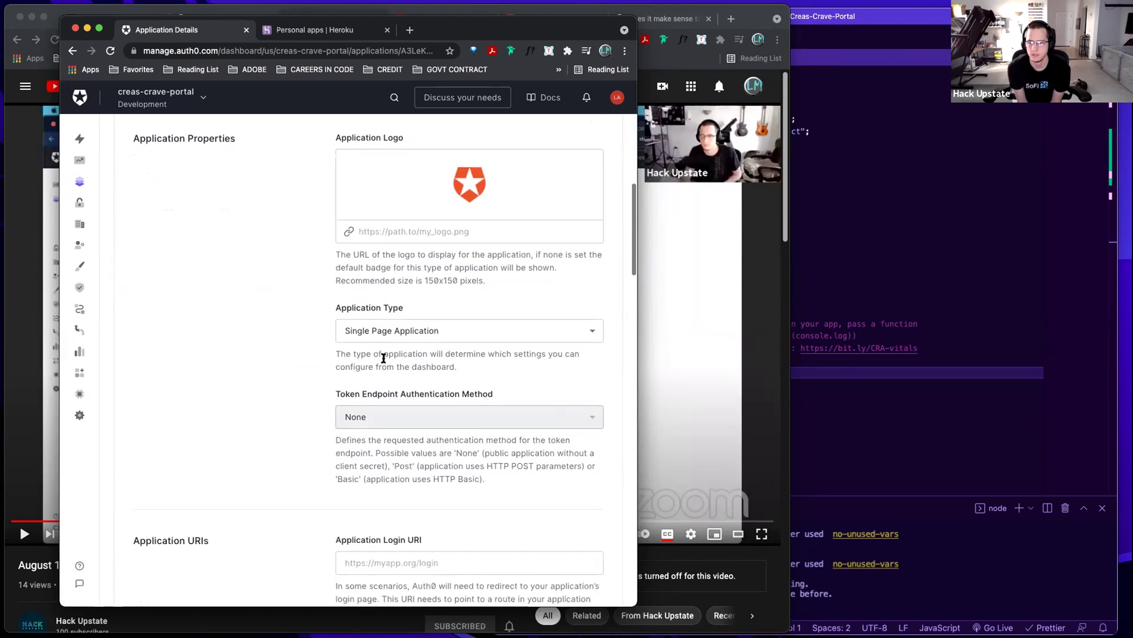
pyautogui.scroll(-5, 324, 502)
pyautogui.click(377, 359)
pyautogui.write('http:/')
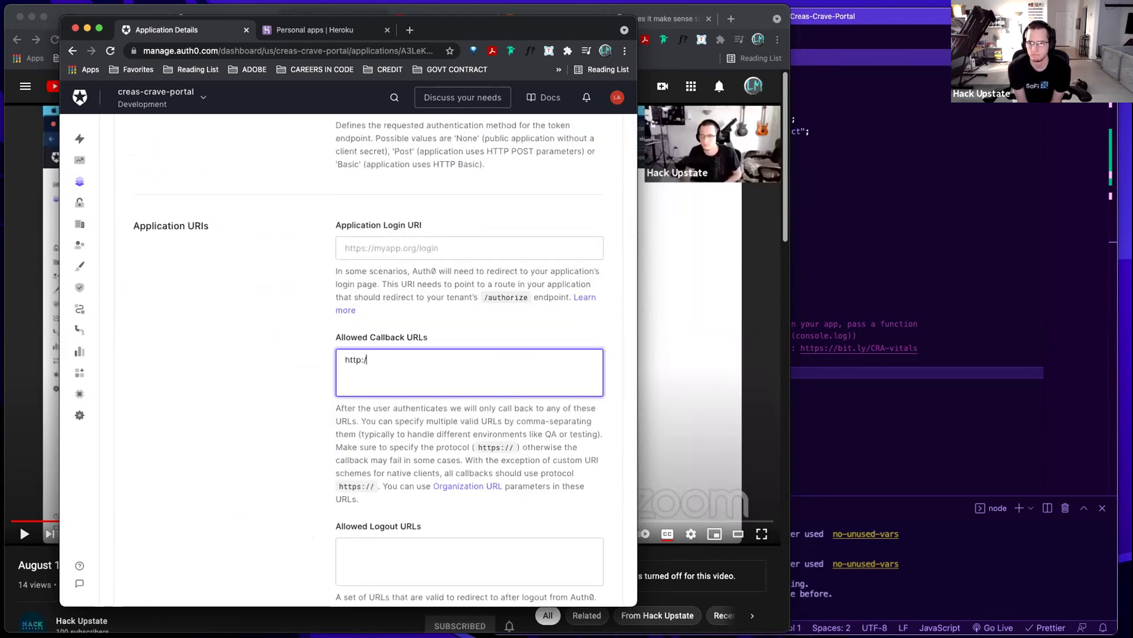
pyautogui.write('/localhost:300')
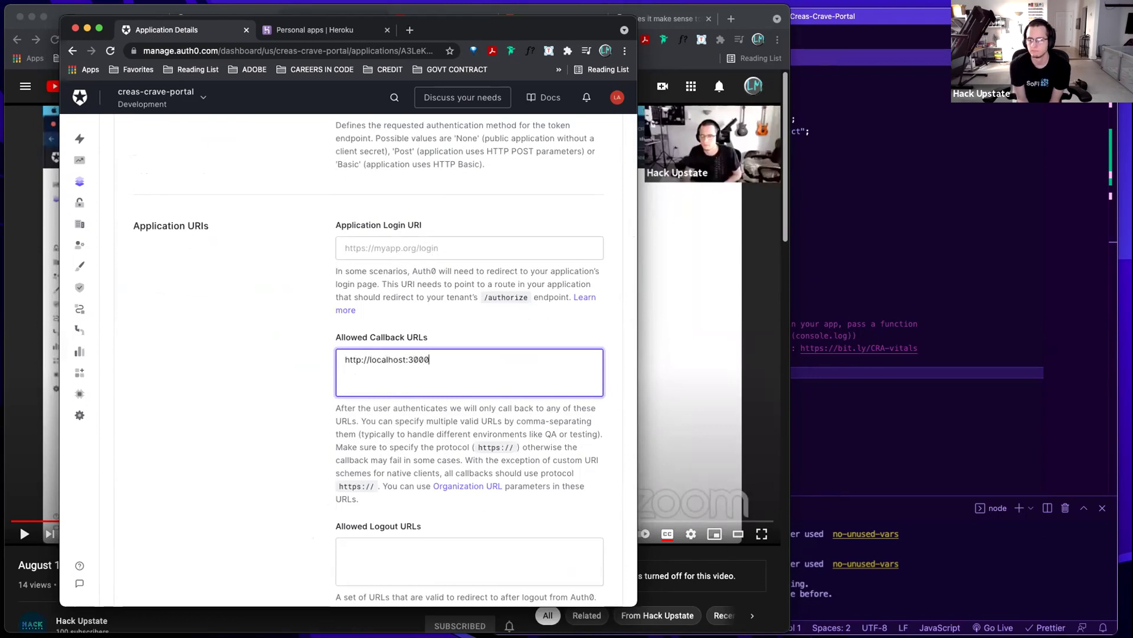
pyautogui.write('0')
pyautogui.press('super+a')
pyautogui.press('super+c')
pyautogui.click(284, 476)
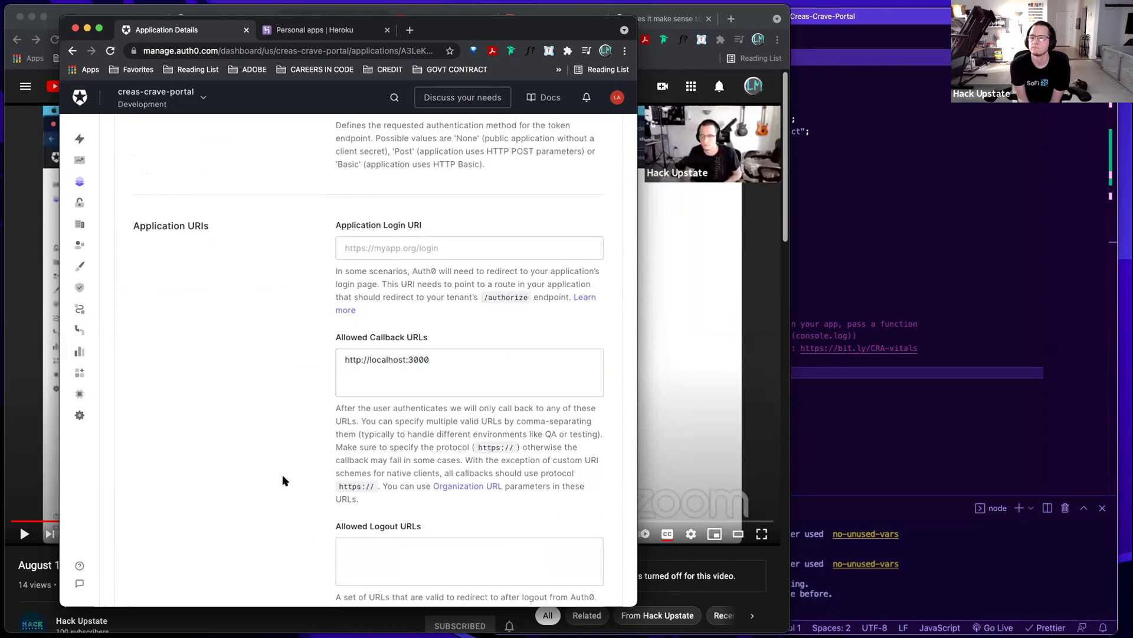
pyautogui.scroll(-3, 295, 443)
pyautogui.click(348, 431)
pyautogui.press('super+v')
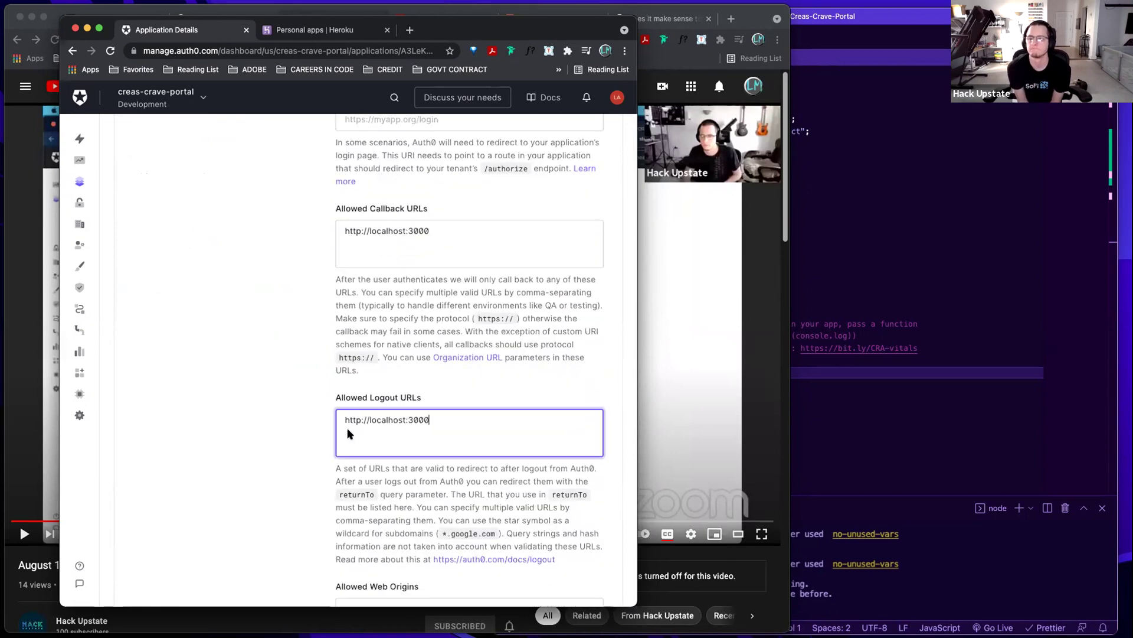
pyautogui.scroll(-6, 348, 430)
pyautogui.click(351, 354)
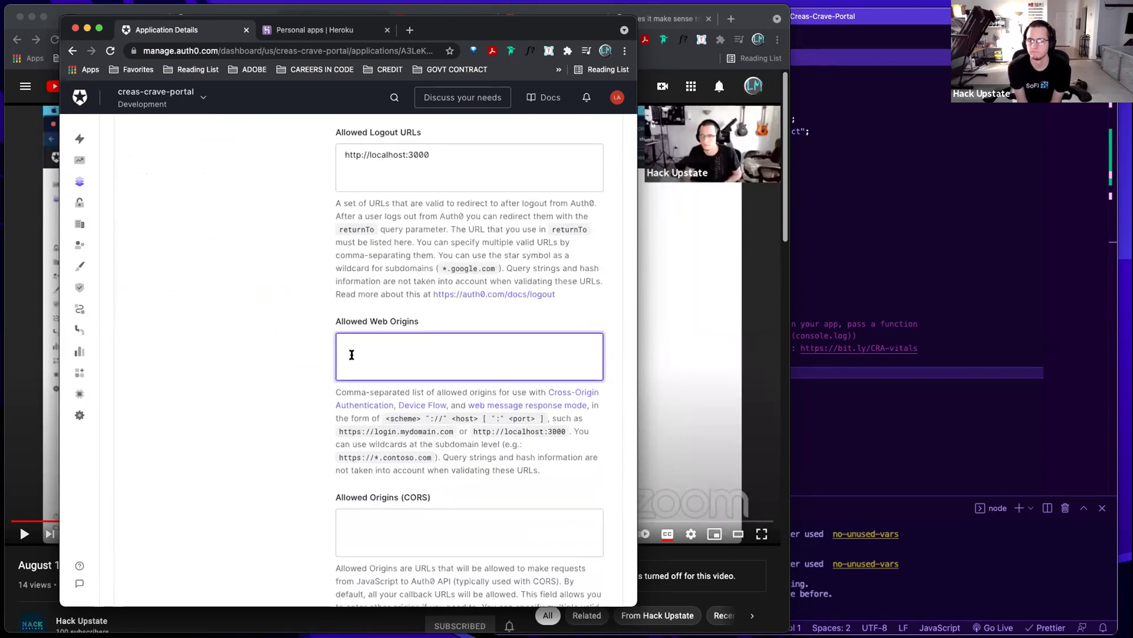
pyautogui.press('super+v')
pyautogui.scroll(-5, 132, 329)
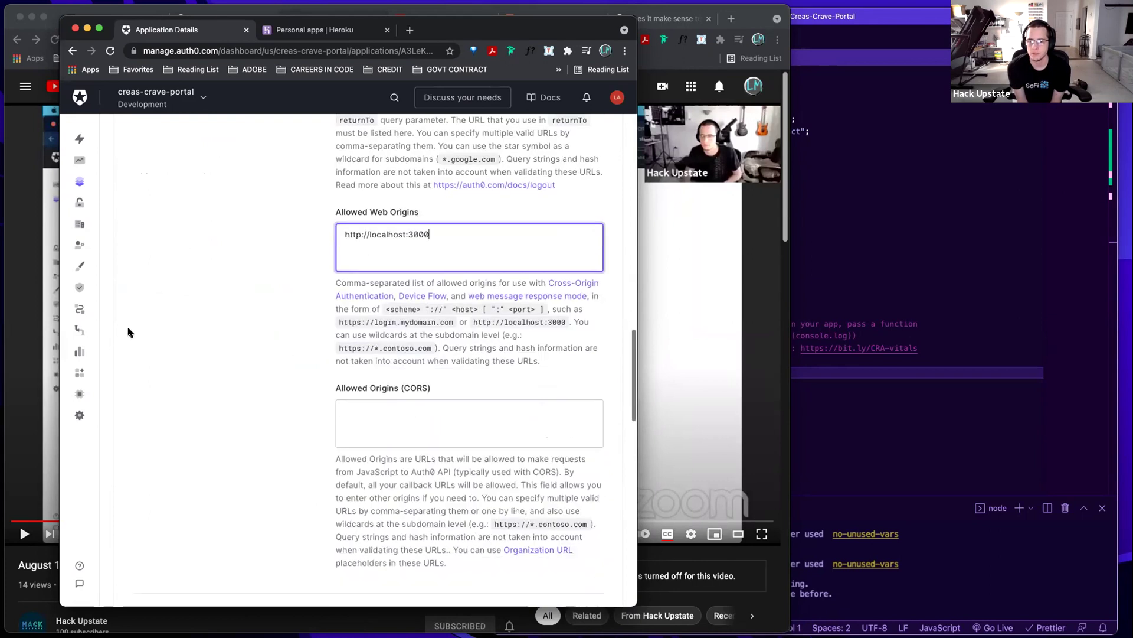
pyautogui.scroll(-15, 265, 326)
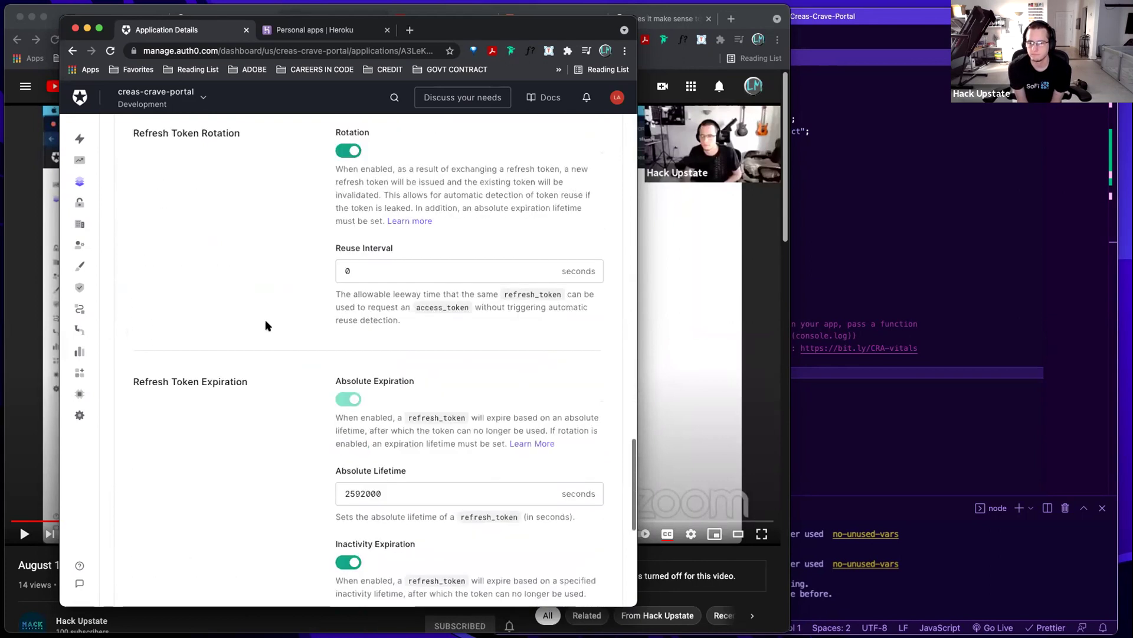
pyautogui.scroll(-3, 265, 326)
pyautogui.click(356, 467)
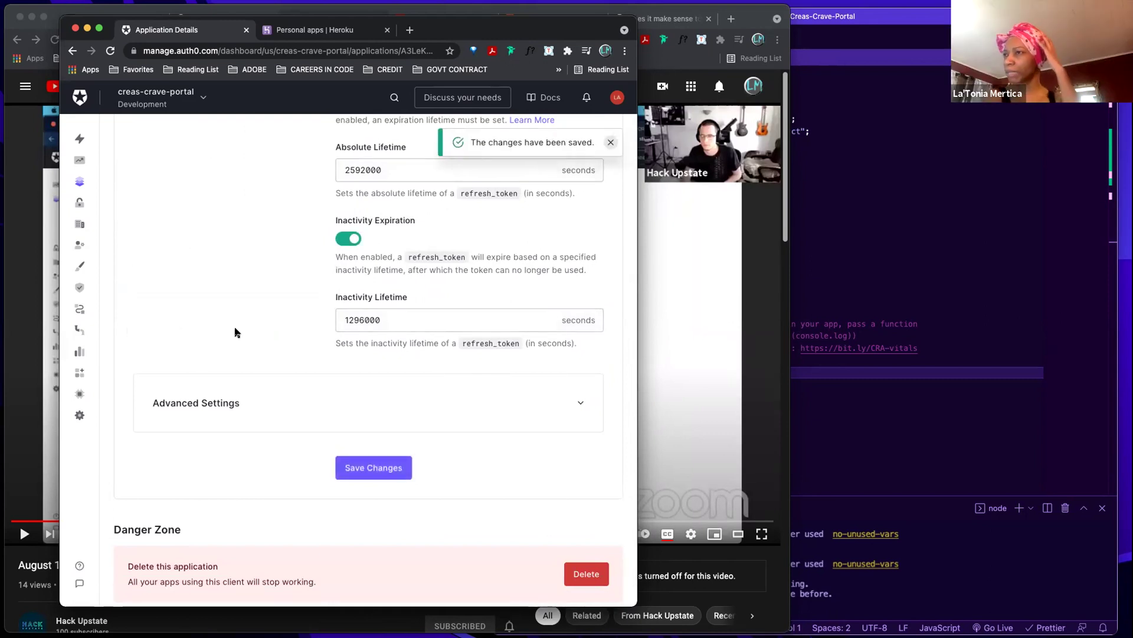
# Step: Review the application's database and social connections with the page enlarged to 125% in a full-screen window
pyautogui.scroll(20, 235, 332)
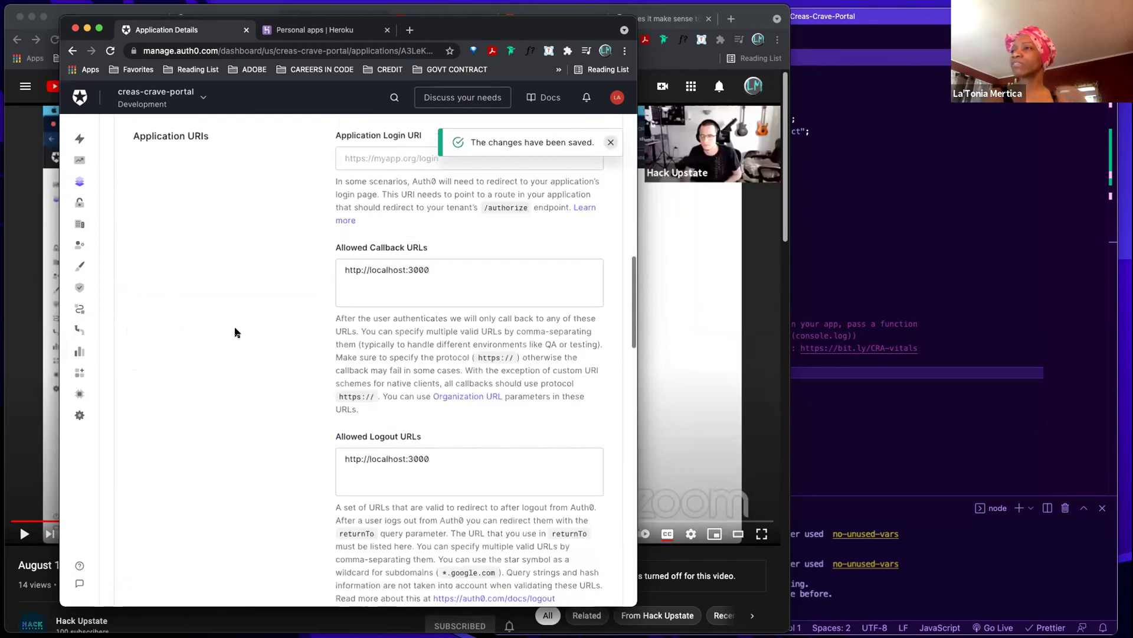
pyautogui.scroll(10, 235, 333)
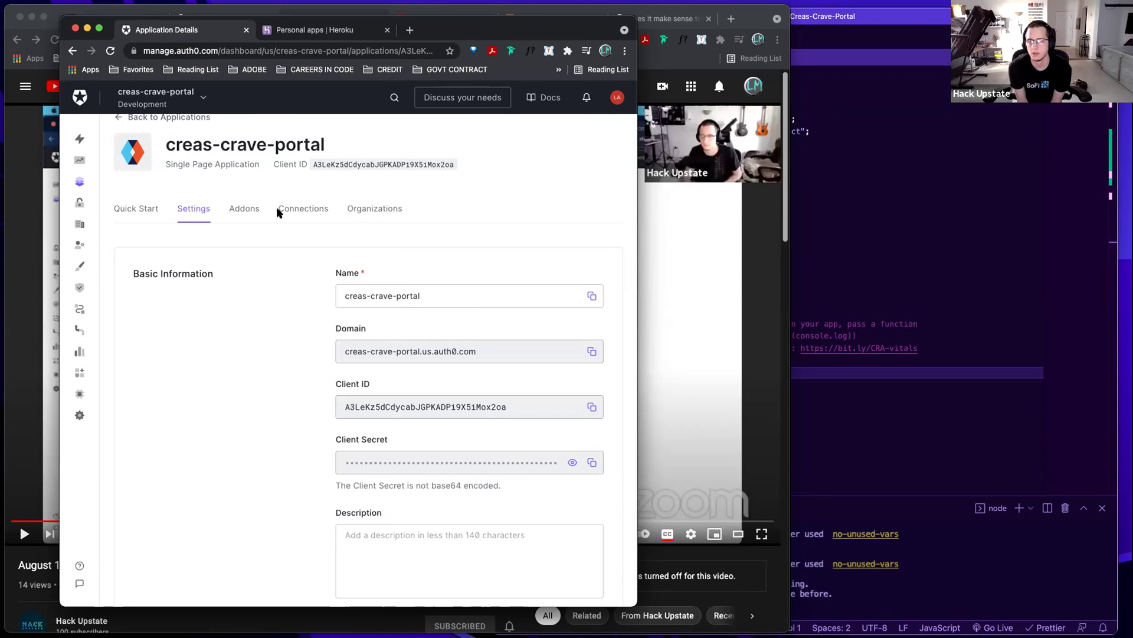
pyautogui.click(299, 210)
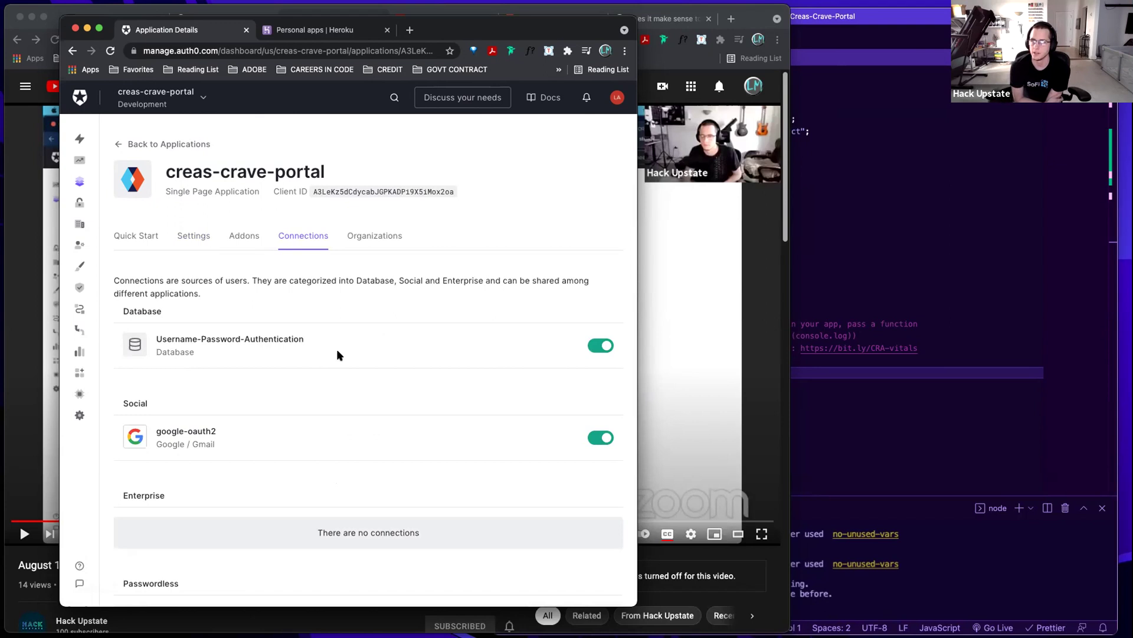
pyautogui.scroll(-2, 337, 352)
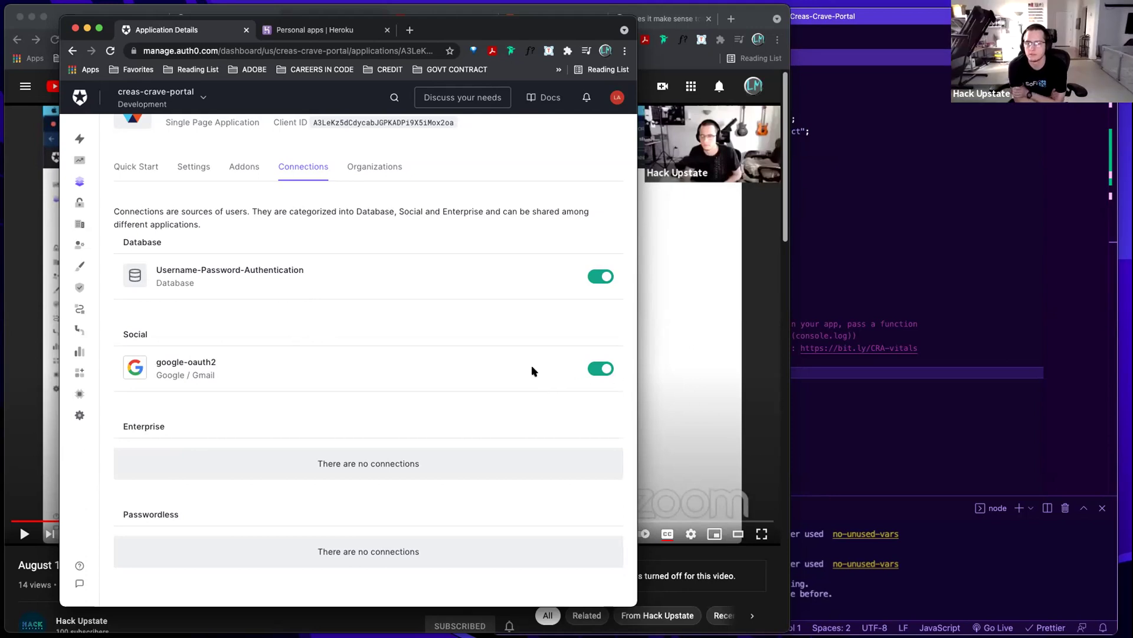
pyautogui.press('super+equal')
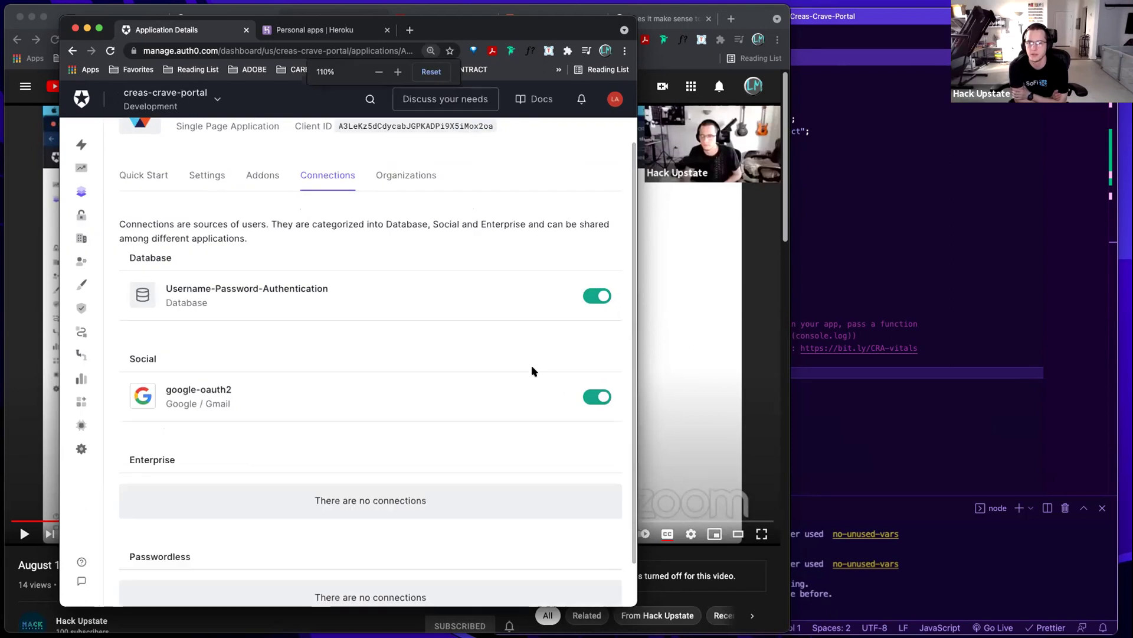
pyautogui.press('super+equal')
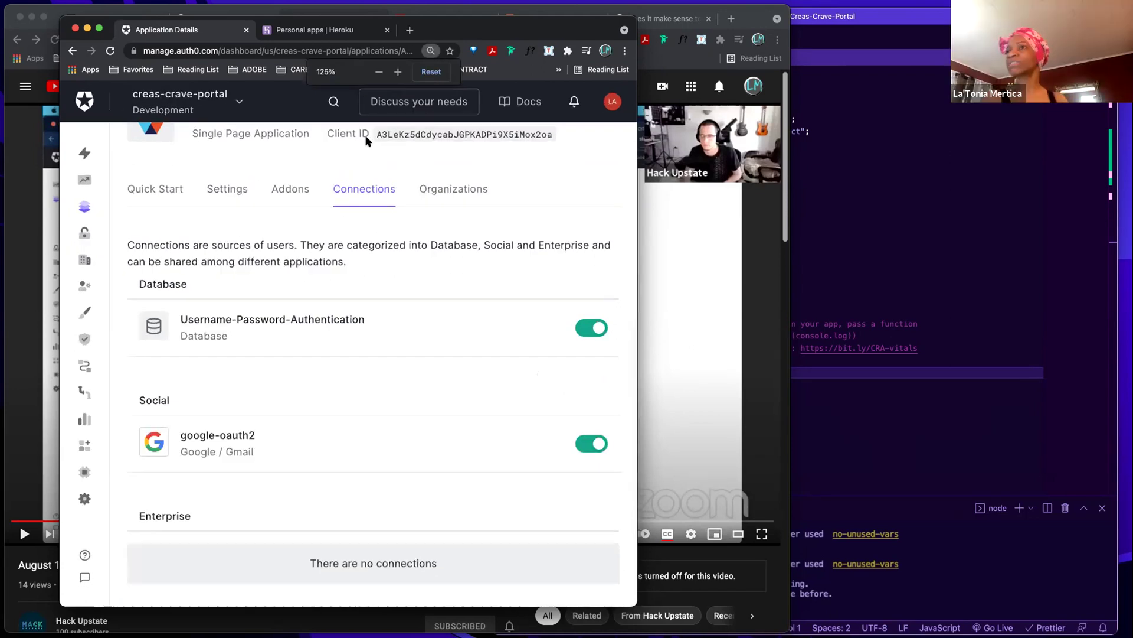
pyautogui.click(98, 28)
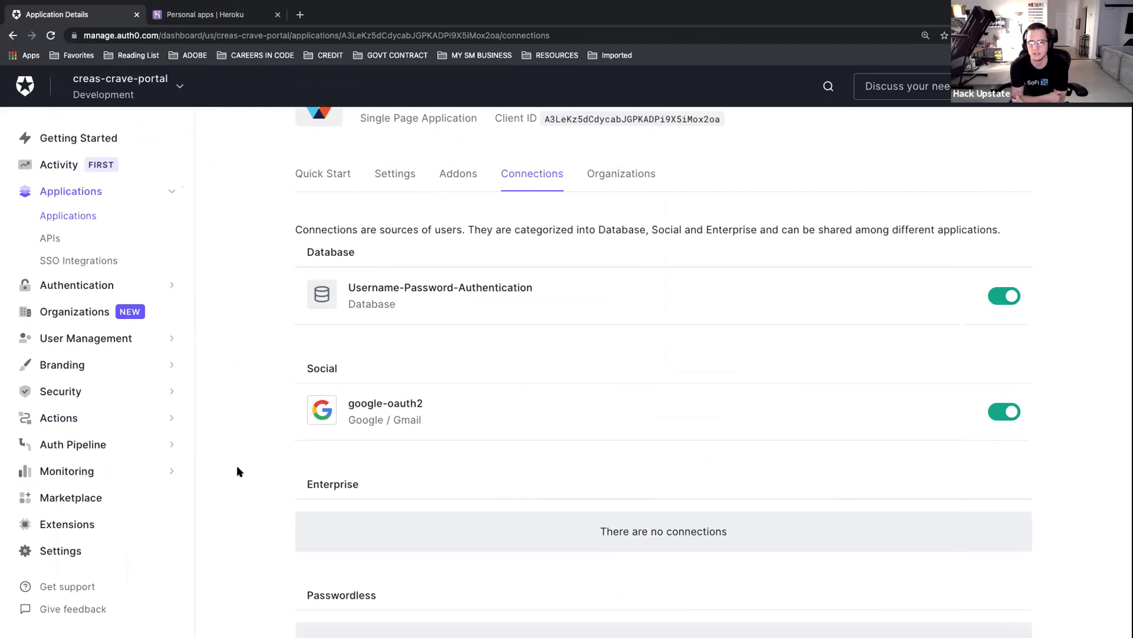
# Step: Examine the access a new LinkedIn social connection requires, and return to the choice of social connections without adding it
pyautogui.click(96, 285)
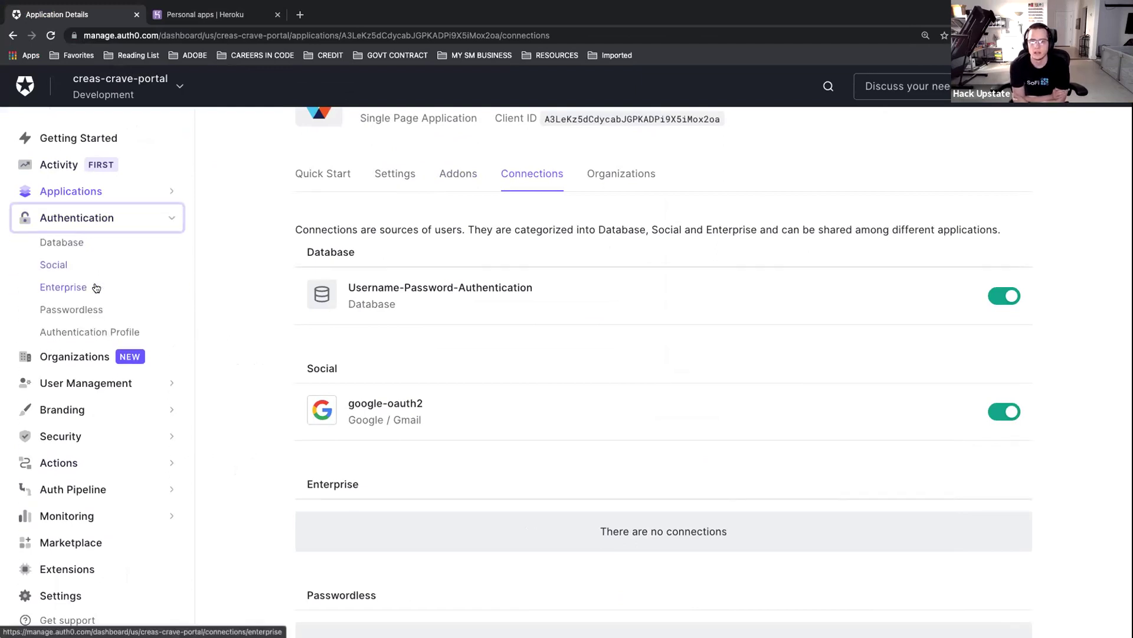
pyautogui.click(64, 266)
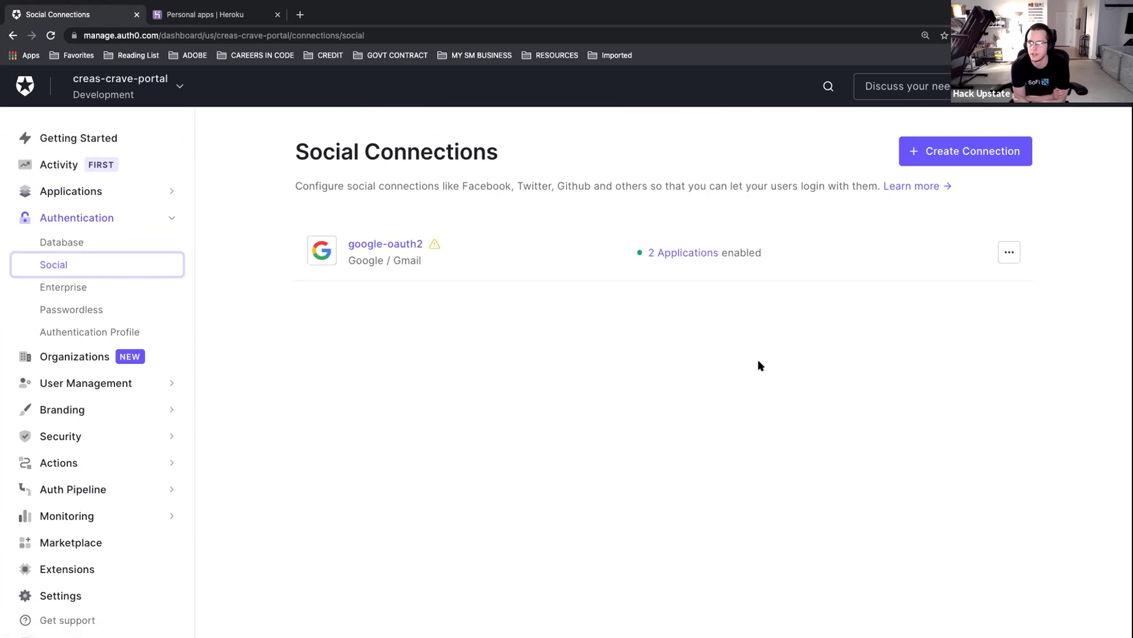
pyautogui.click(972, 151)
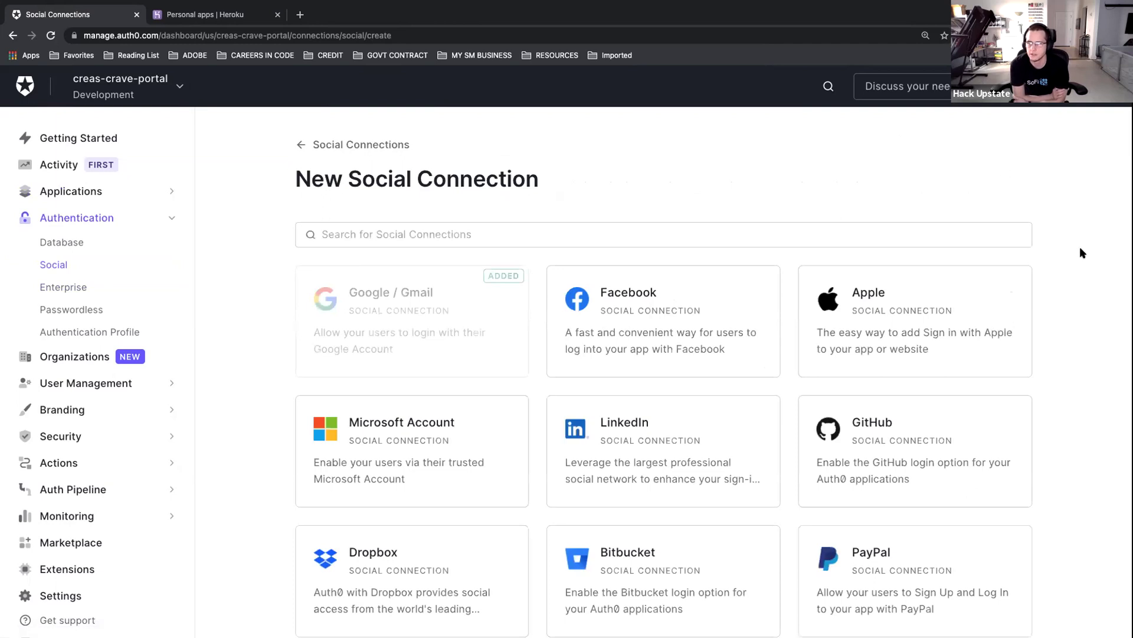
pyautogui.scroll(-2, 1074, 266)
pyautogui.click(640, 313)
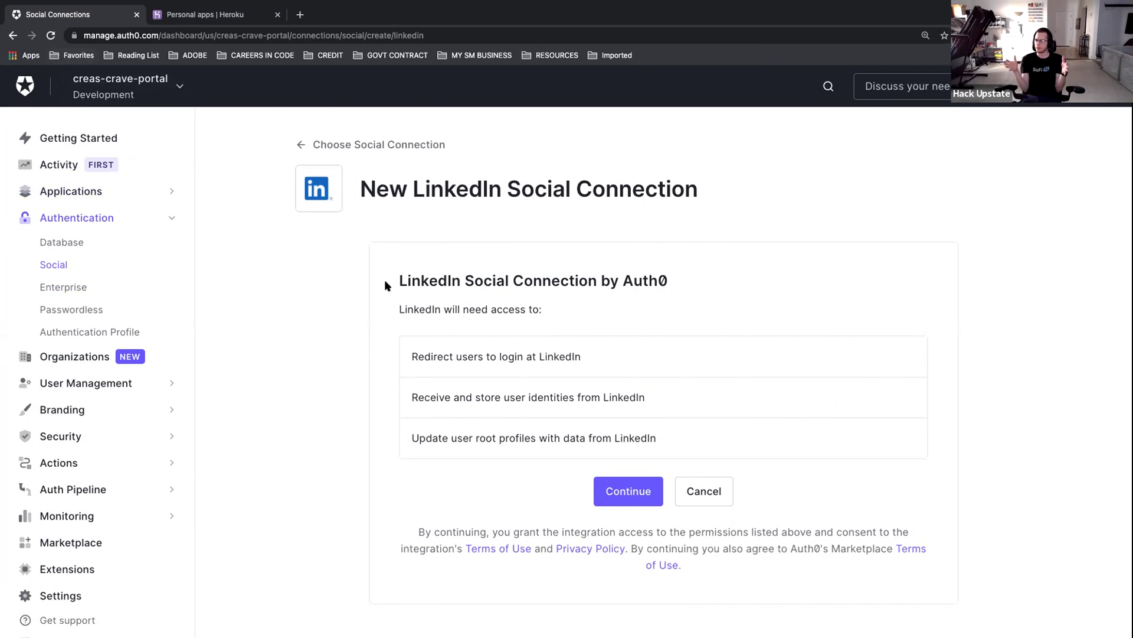
pyautogui.scroll(-1, 269, 511)
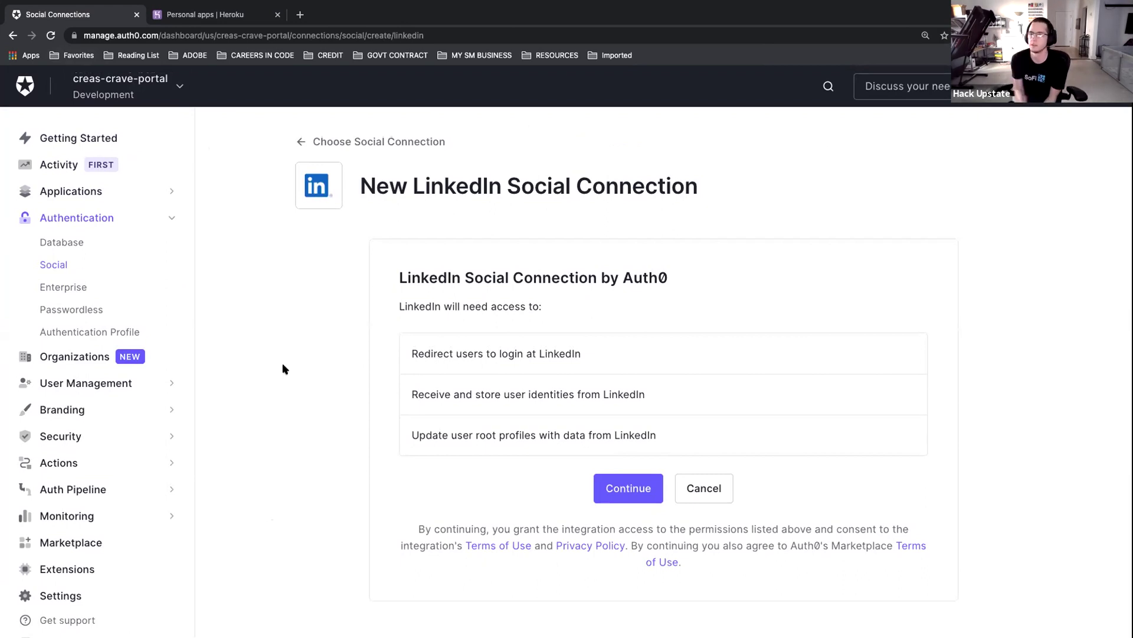
pyautogui.click(299, 143)
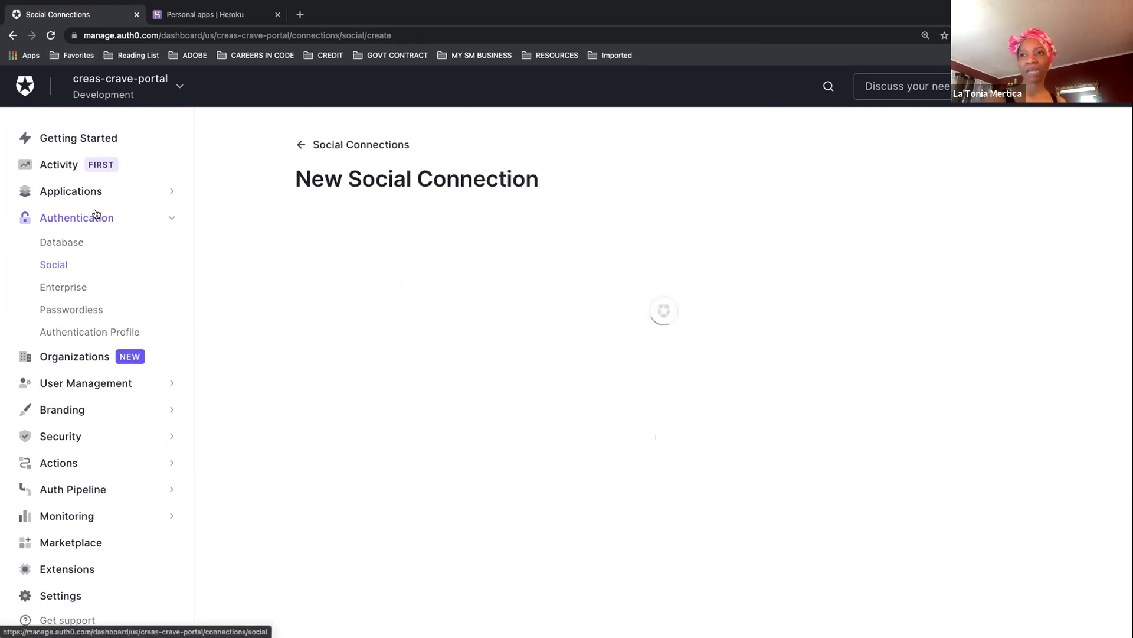
# Step: Open the Universal Login branding settings
pyautogui.scroll(-1, 76, 431)
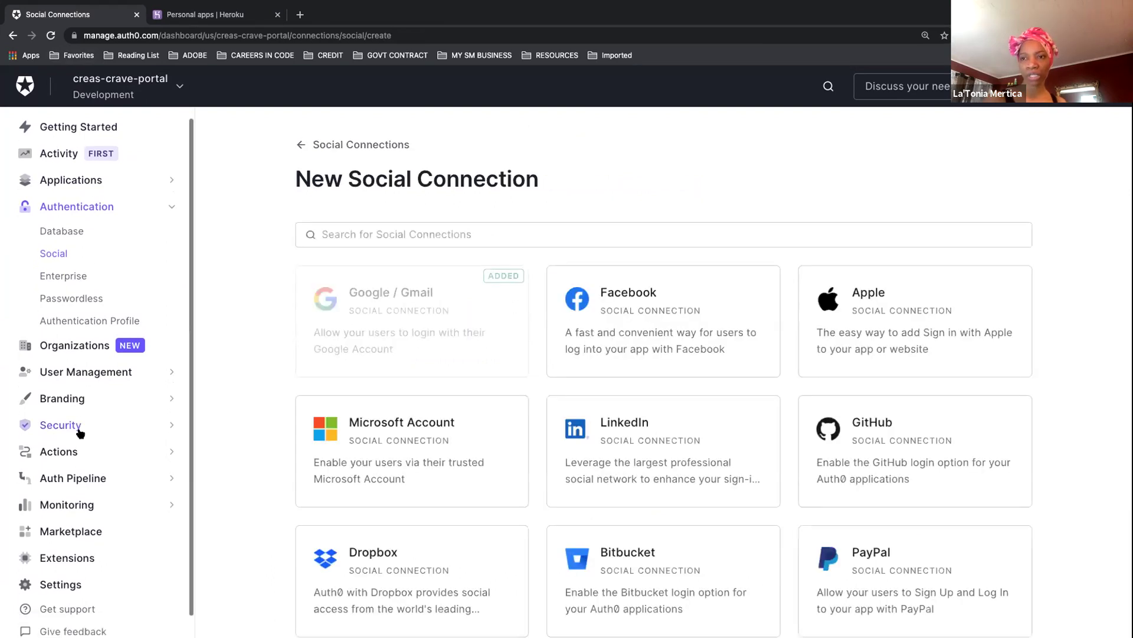
pyautogui.scroll(1, 113, 255)
pyautogui.scroll(-1, 114, 255)
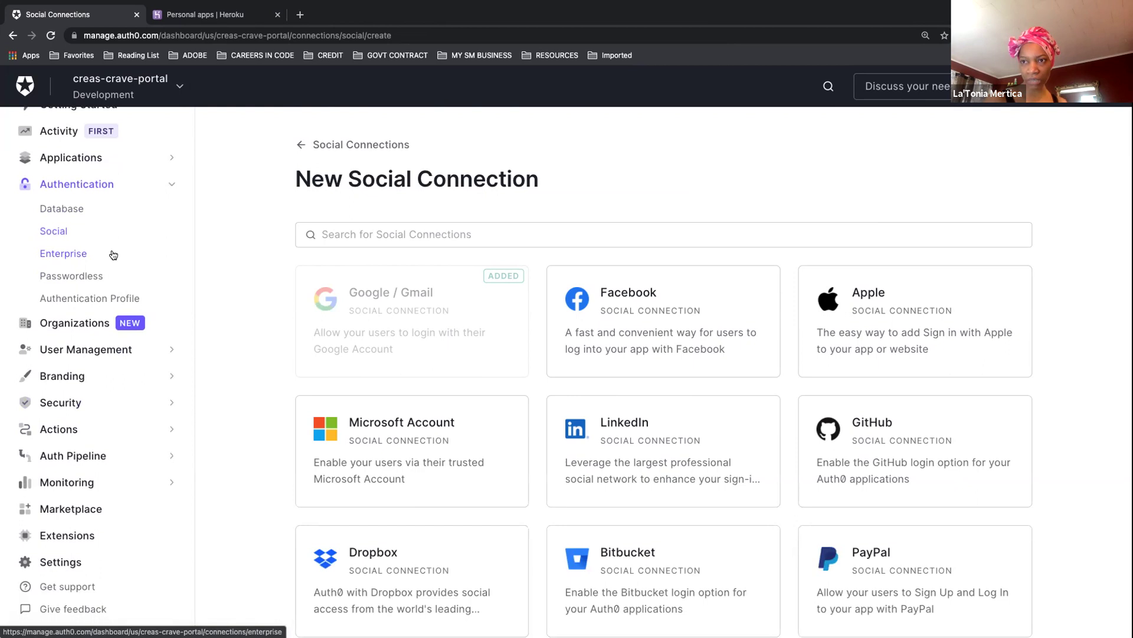
pyautogui.click(87, 375)
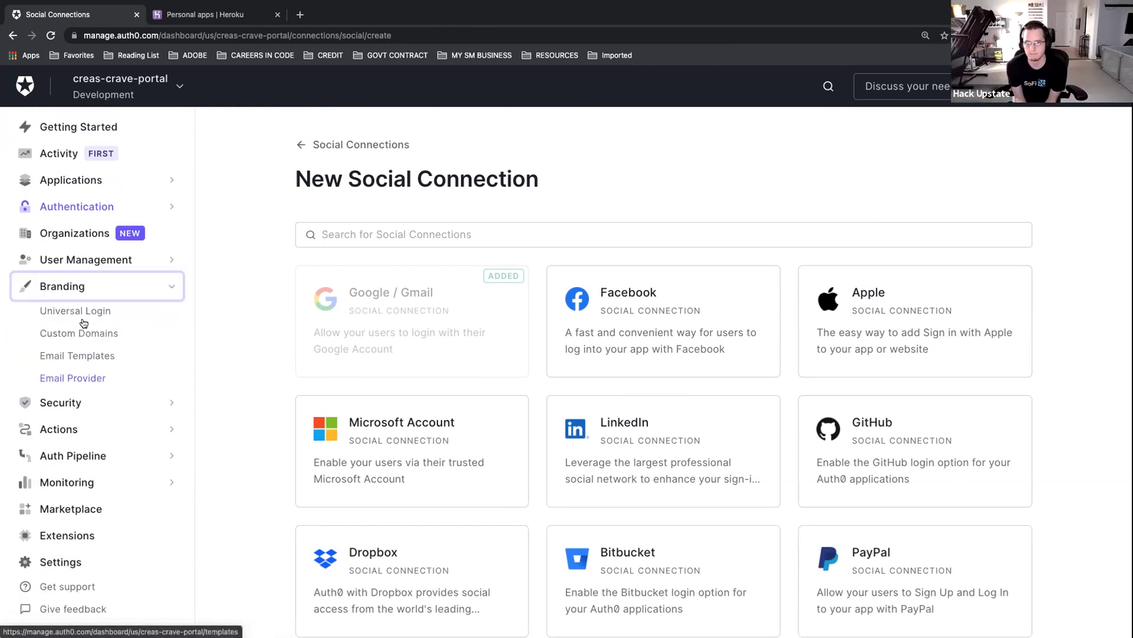
pyautogui.click(83, 313)
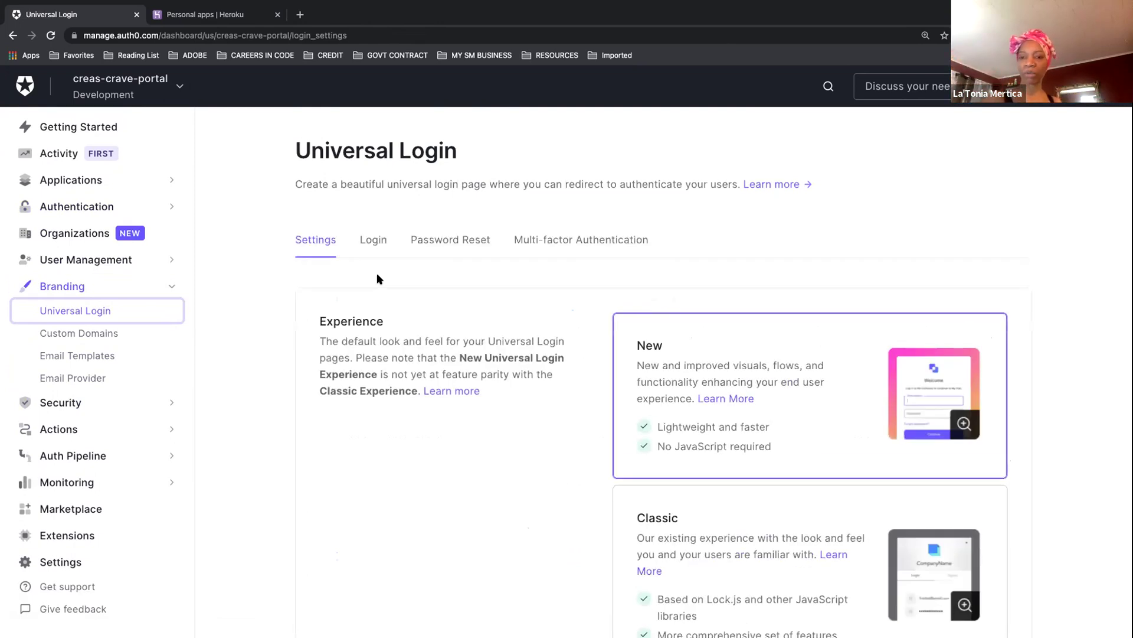
# Step: Review the Universal Login experience choices and the company logo and color customization settings
pyautogui.scroll(-4, 450, 357)
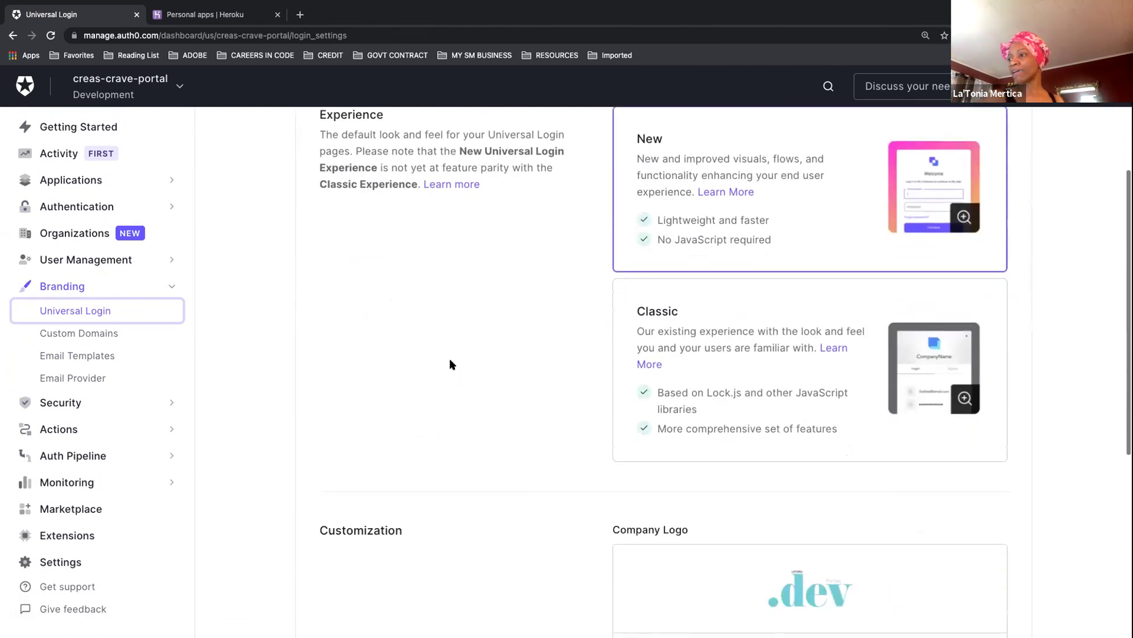
pyautogui.scroll(-6, 450, 363)
pyautogui.scroll(4, 450, 363)
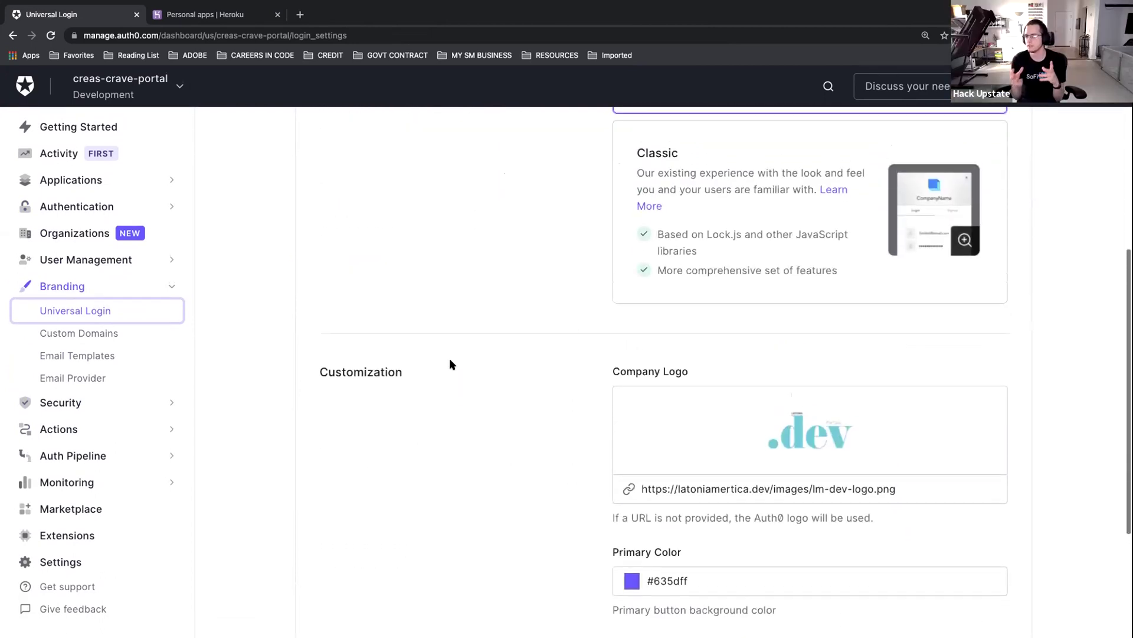
pyautogui.scroll(2, 450, 364)
pyautogui.scroll(1, 450, 363)
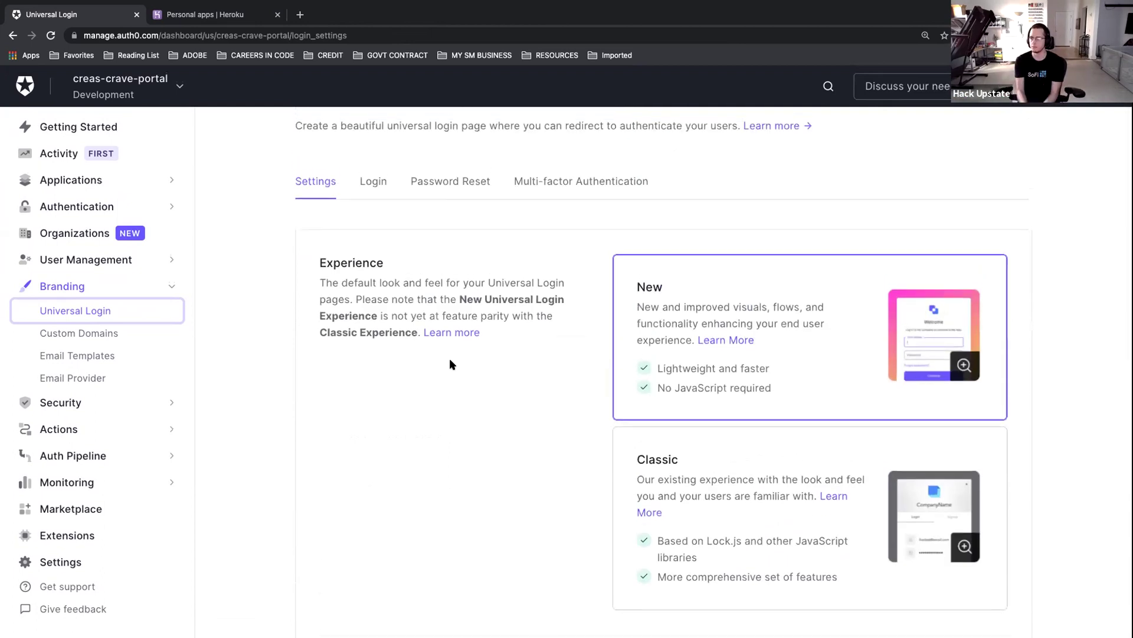
# Step: Examine the login page customization option and its default HTML template without enabling it
pyautogui.click(373, 183)
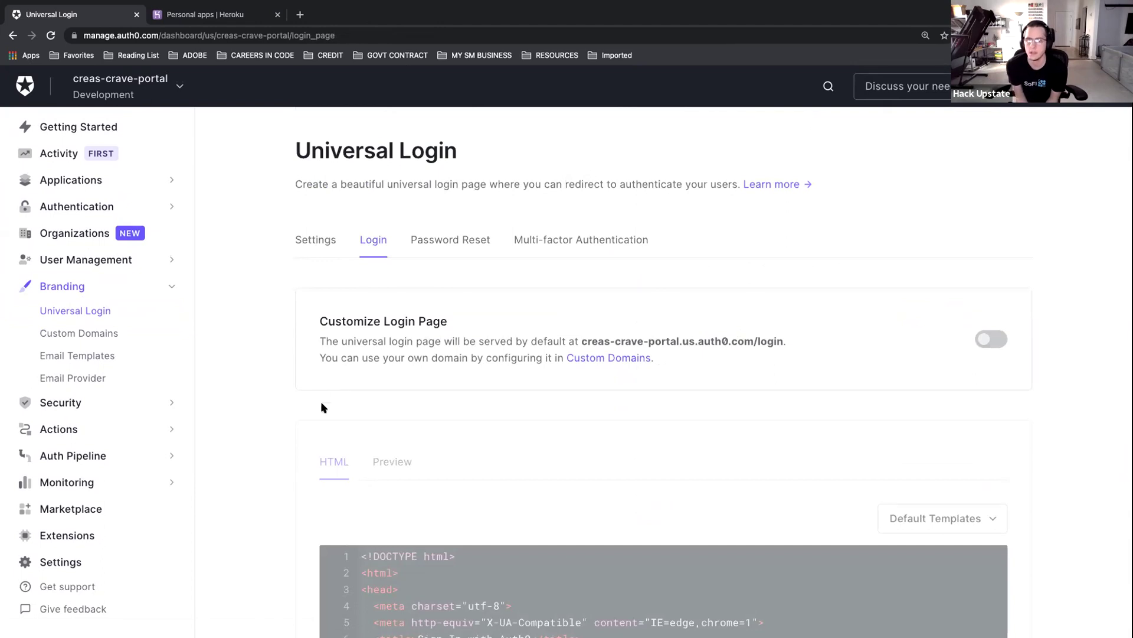
pyautogui.scroll(-2, 258, 490)
pyautogui.scroll(-3, 258, 494)
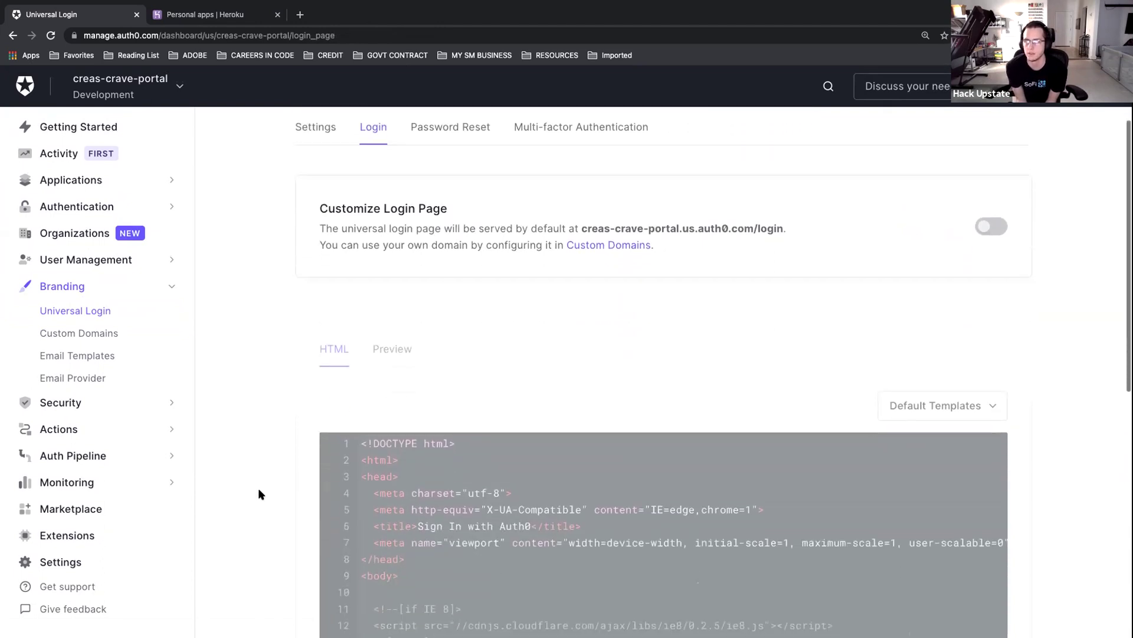
pyautogui.scroll(-2, 259, 493)
pyautogui.scroll(-7, 259, 491)
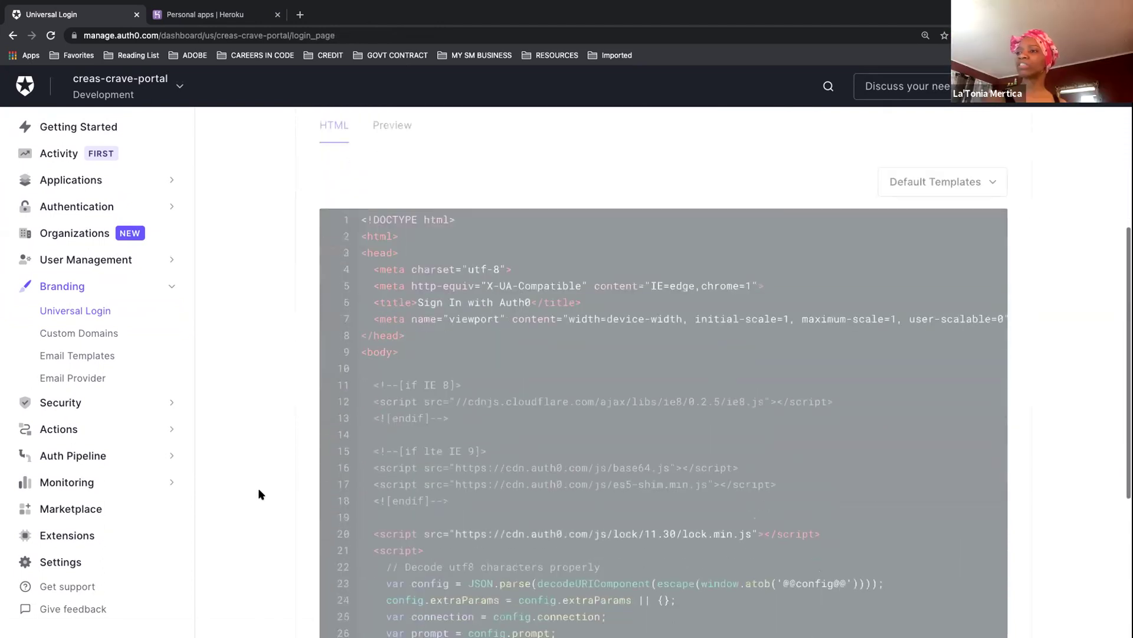
pyautogui.scroll(10, 260, 494)
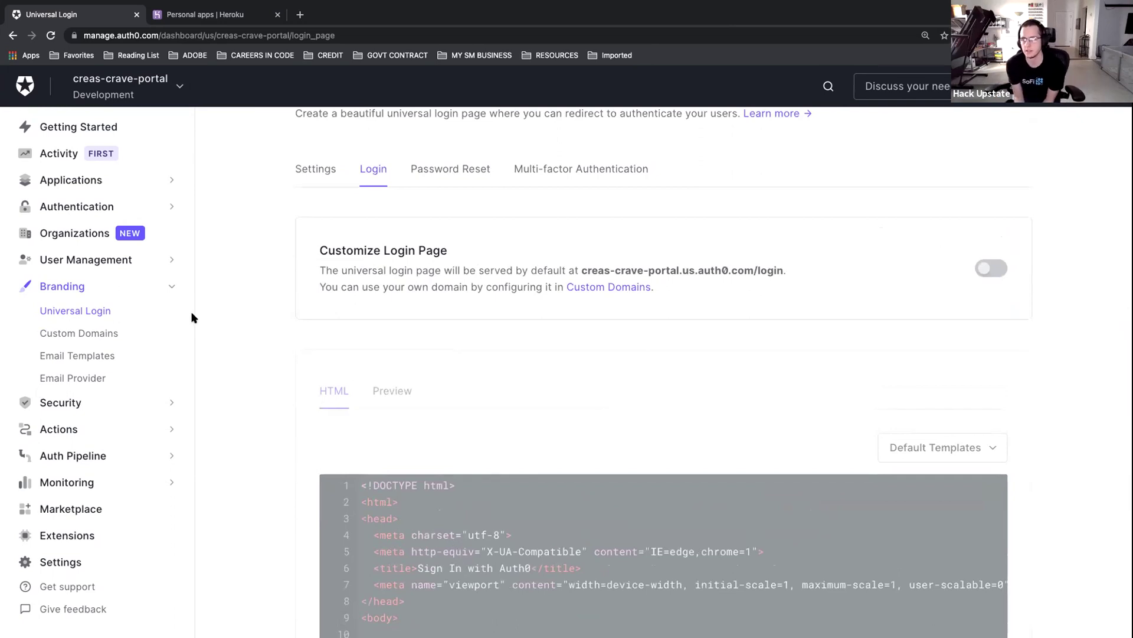
# Step: Try the Classic experience in the Universal Login settings, and switch back to the New experience
pyautogui.click(314, 170)
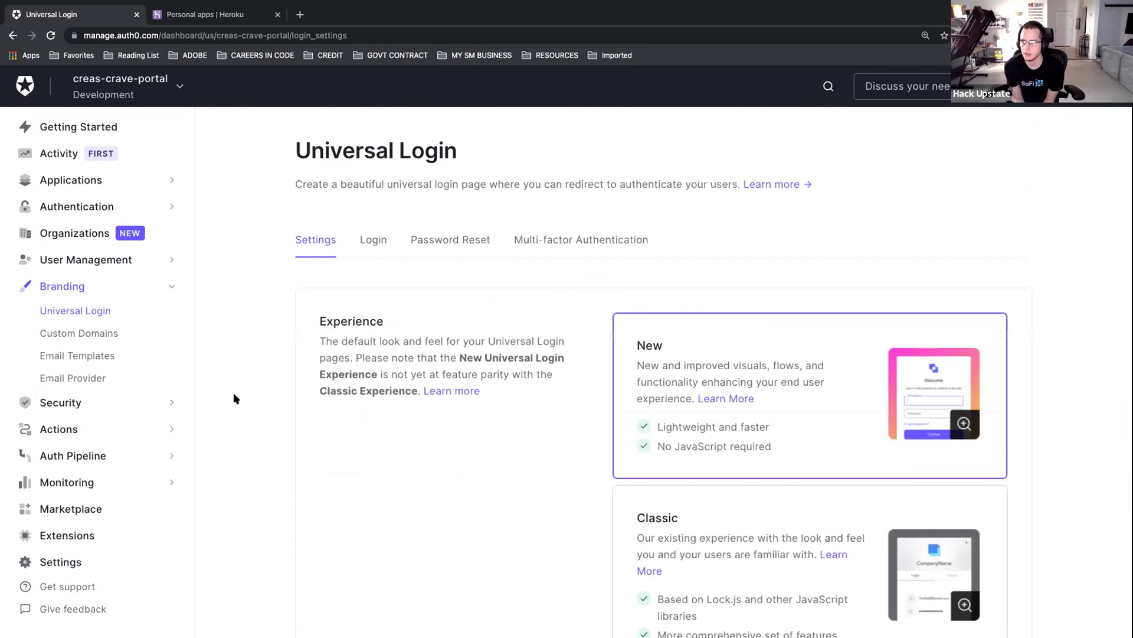
pyautogui.scroll(-3, 272, 393)
pyautogui.click(730, 374)
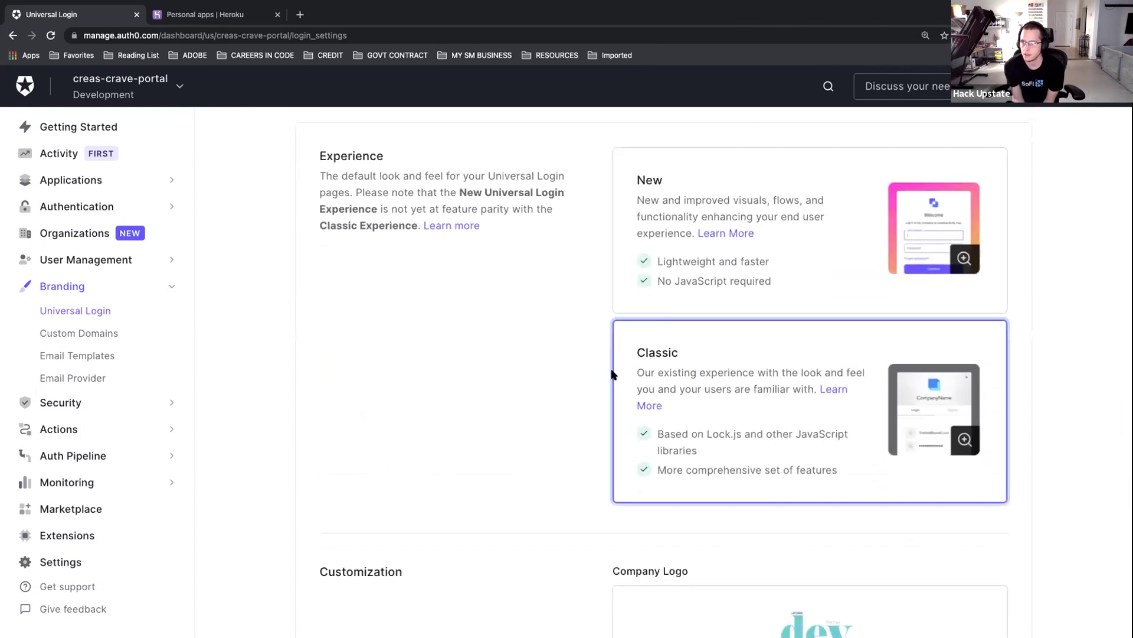
pyautogui.scroll(-2, 612, 373)
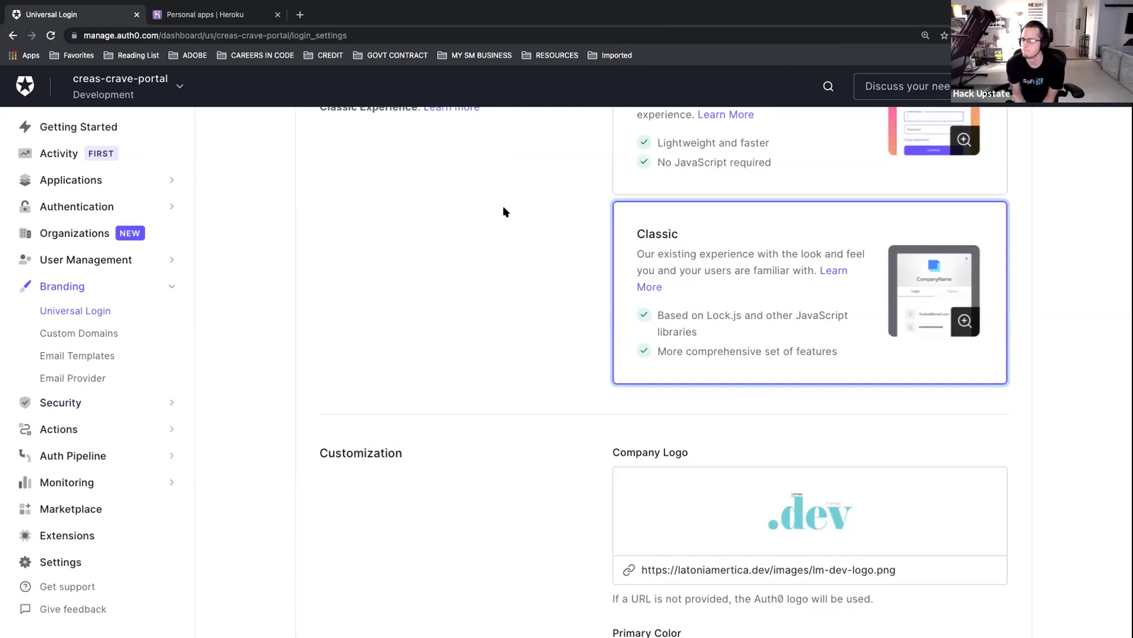
pyautogui.scroll(2, 503, 211)
pyautogui.scroll(1, 532, 216)
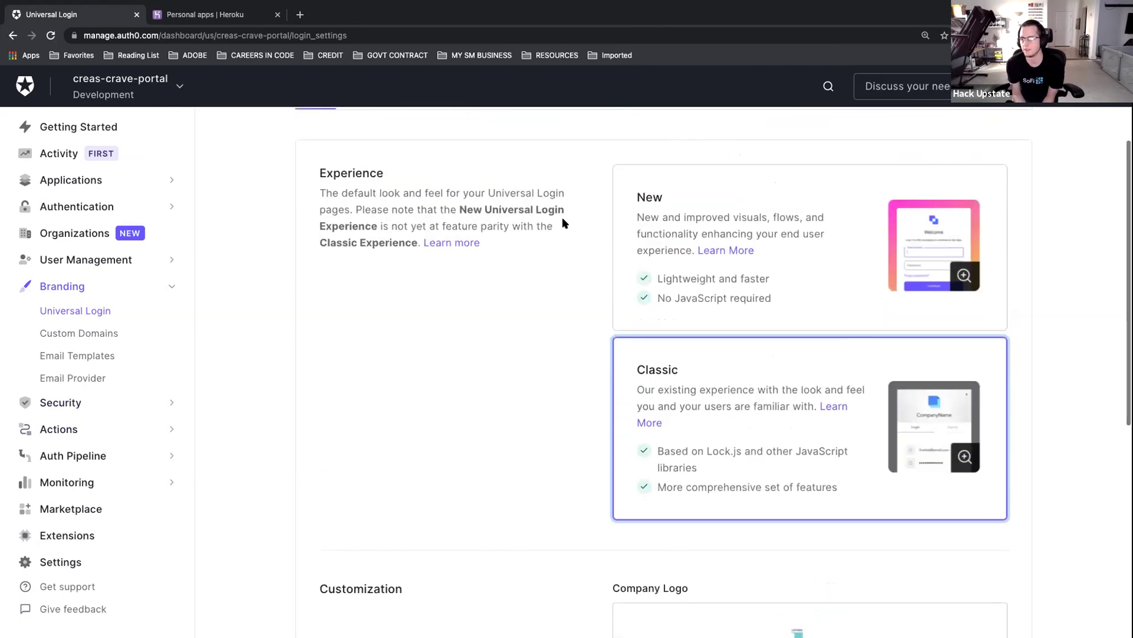
pyautogui.click(676, 255)
pyautogui.scroll(-6, 533, 364)
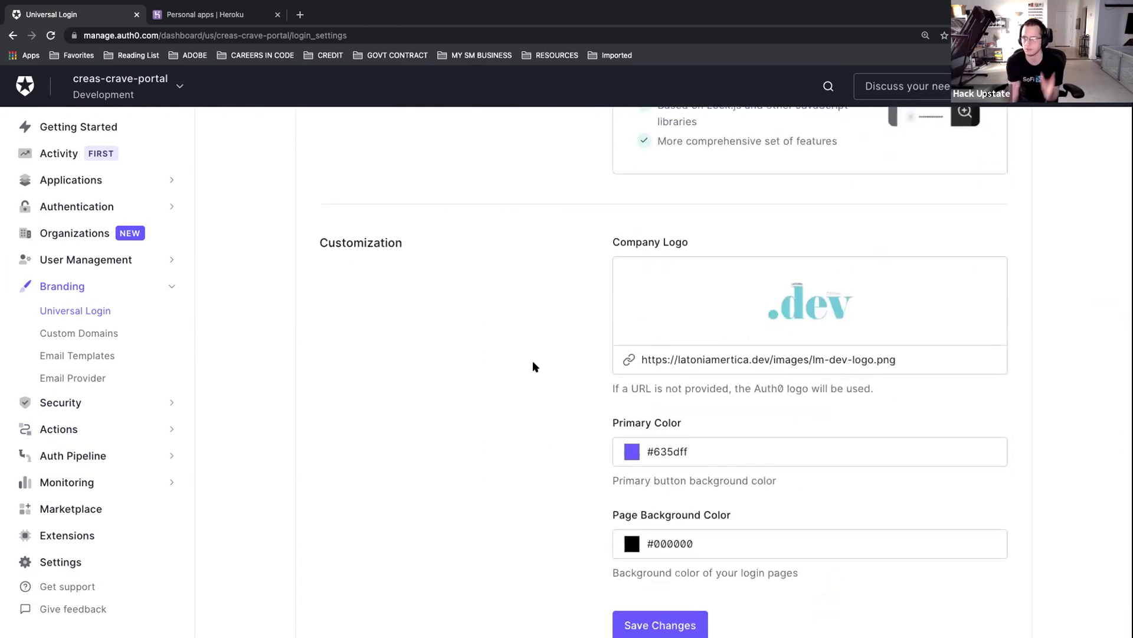
pyautogui.scroll(8, 533, 365)
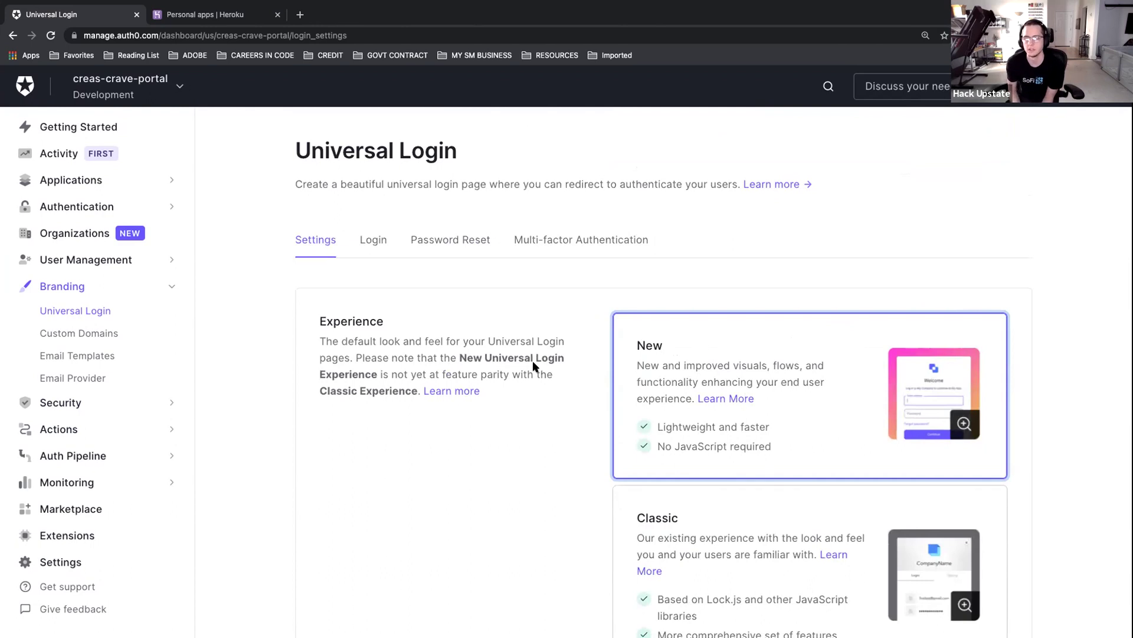
# Step: Enable Customize Login Page for Universal Login and preview the login page
pyautogui.click(374, 240)
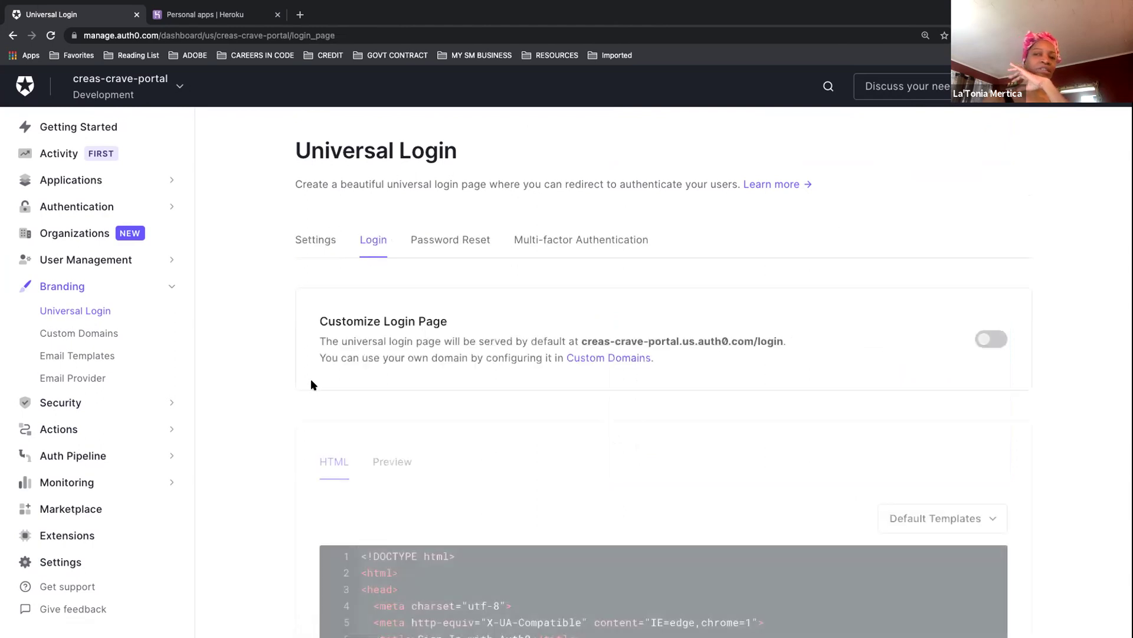
pyautogui.scroll(-2, 253, 464)
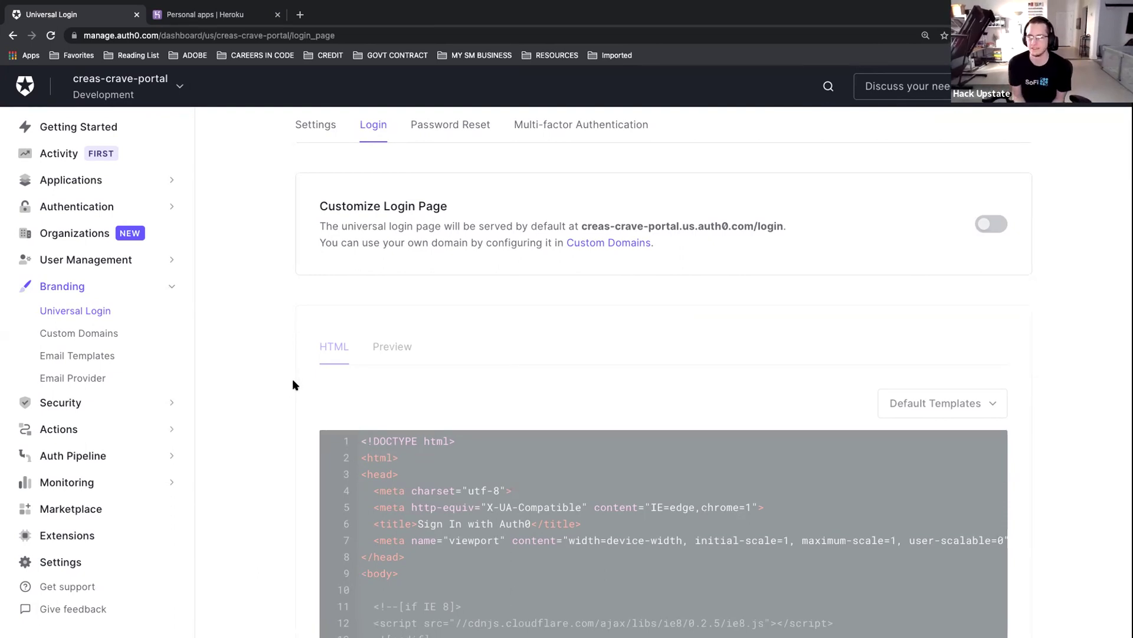
pyautogui.click(985, 223)
pyautogui.scroll(-1, 614, 371)
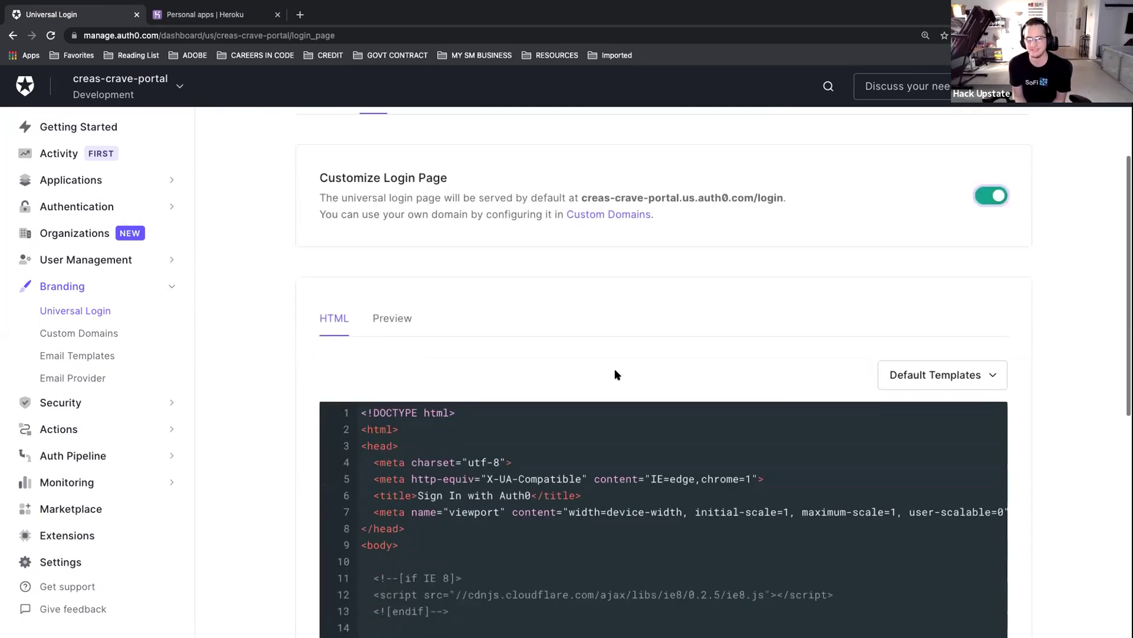
pyautogui.scroll(-2, 614, 375)
pyautogui.click(397, 245)
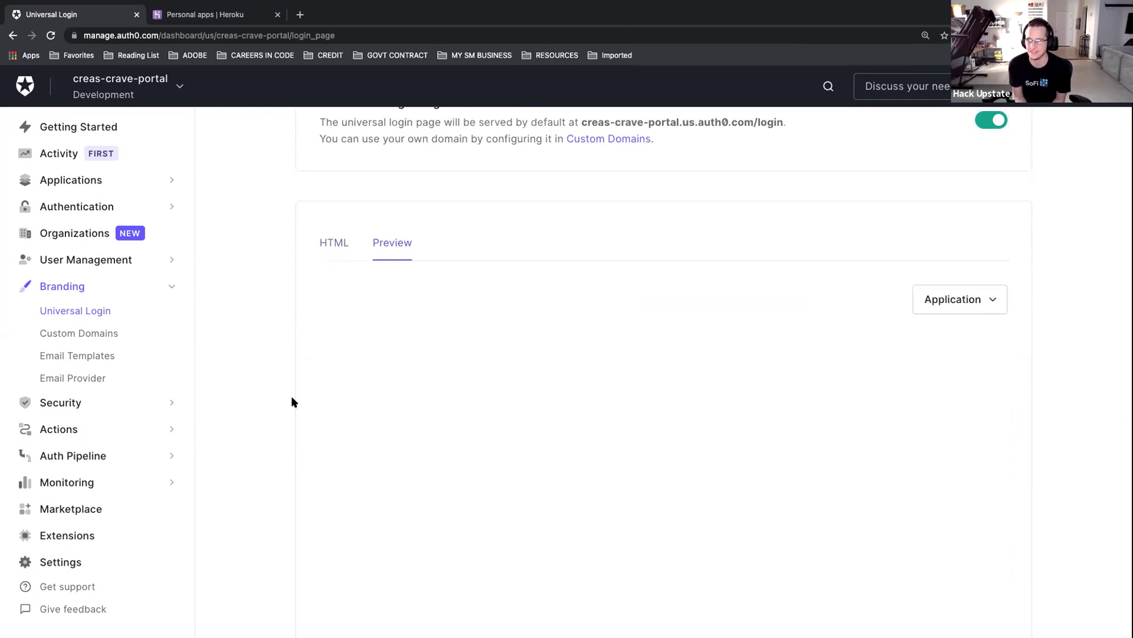
pyautogui.scroll(-3, 276, 474)
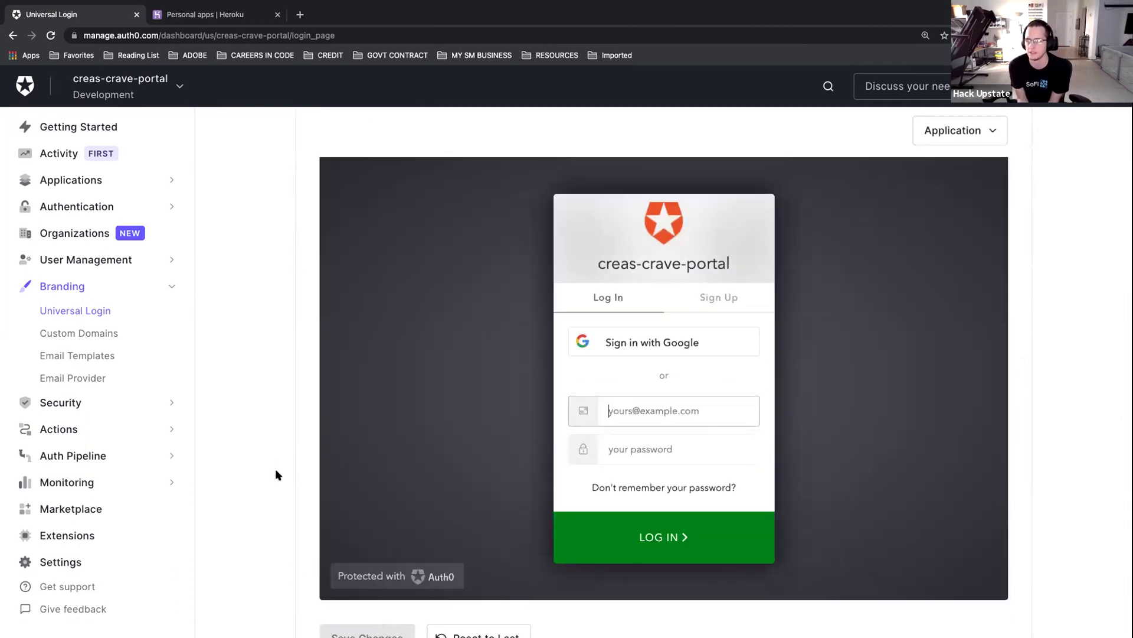
pyautogui.scroll(3, 275, 474)
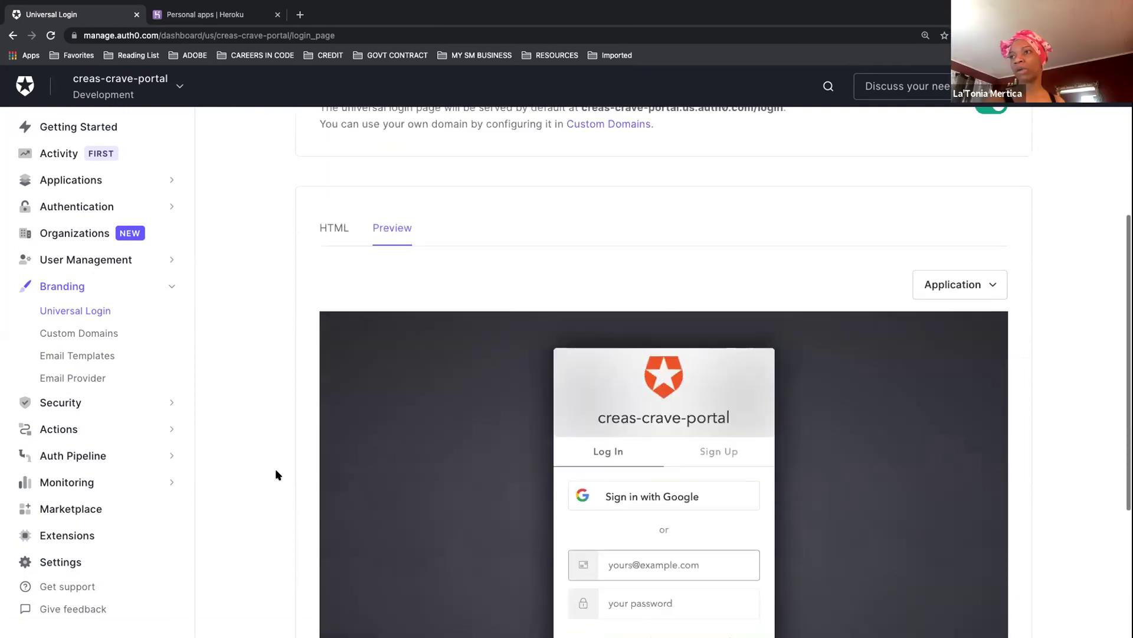
# Step: Read through the custom login page's HTML template, including the Lock configuration, theme and page background code
pyautogui.click(332, 230)
pyautogui.scroll(-1, 259, 512)
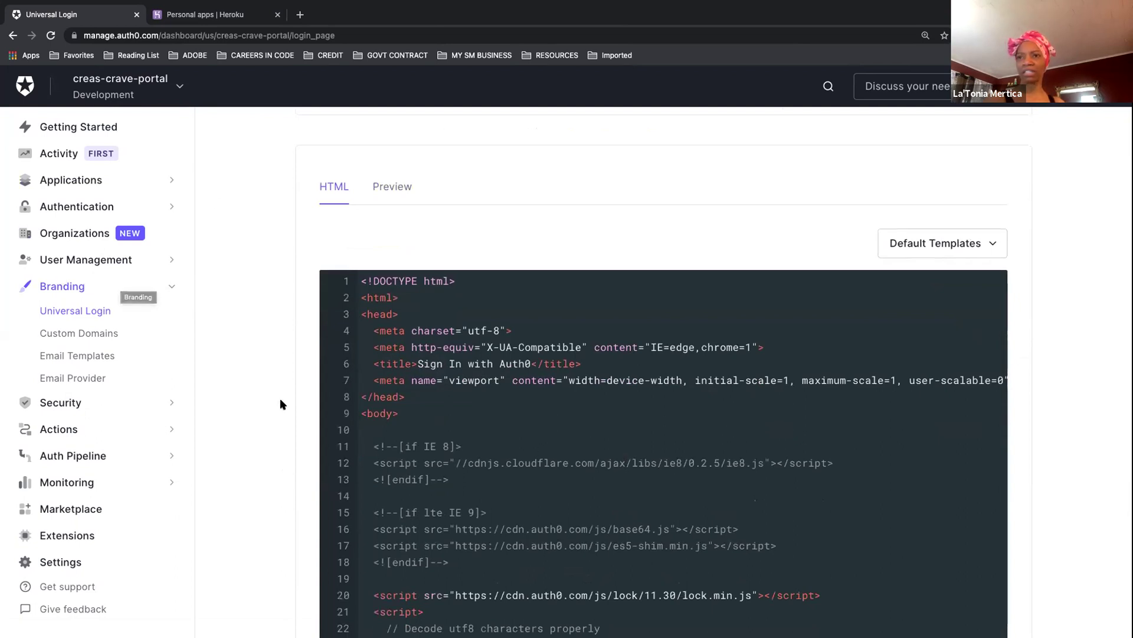
pyautogui.scroll(-10, 501, 425)
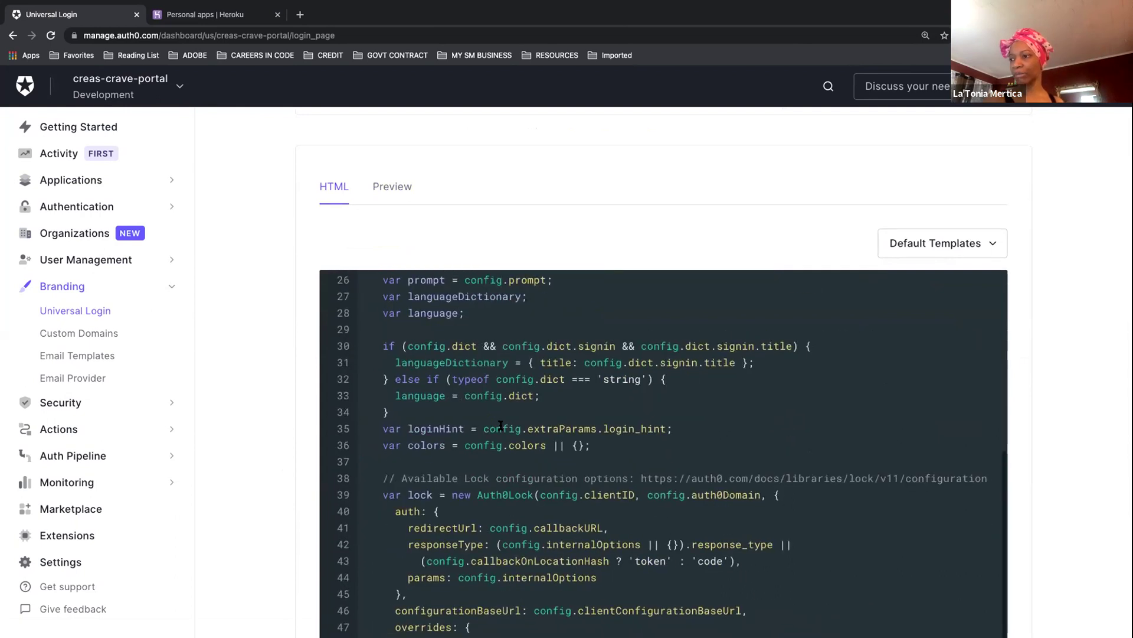
pyautogui.scroll(-8, 500, 425)
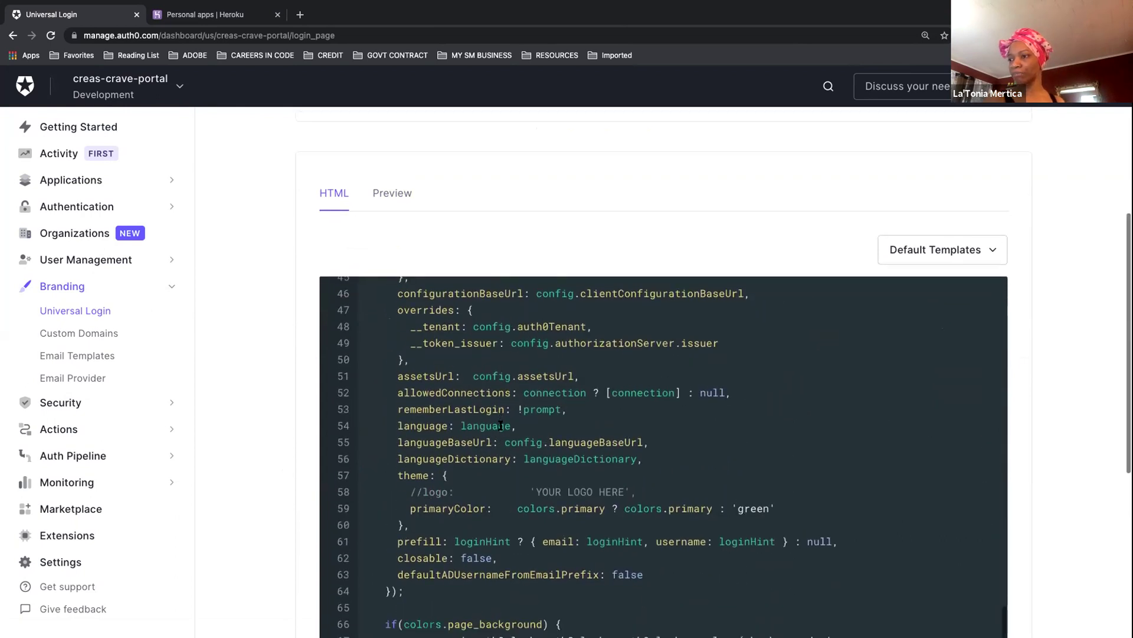
pyautogui.scroll(-3, 501, 425)
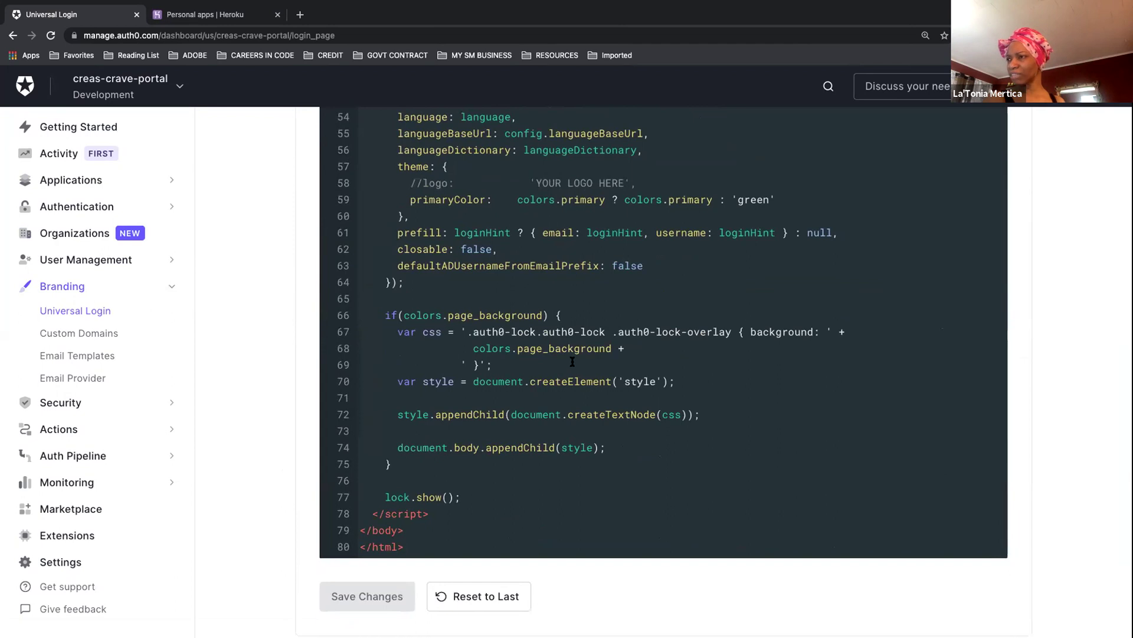
pyautogui.scroll(12, 572, 361)
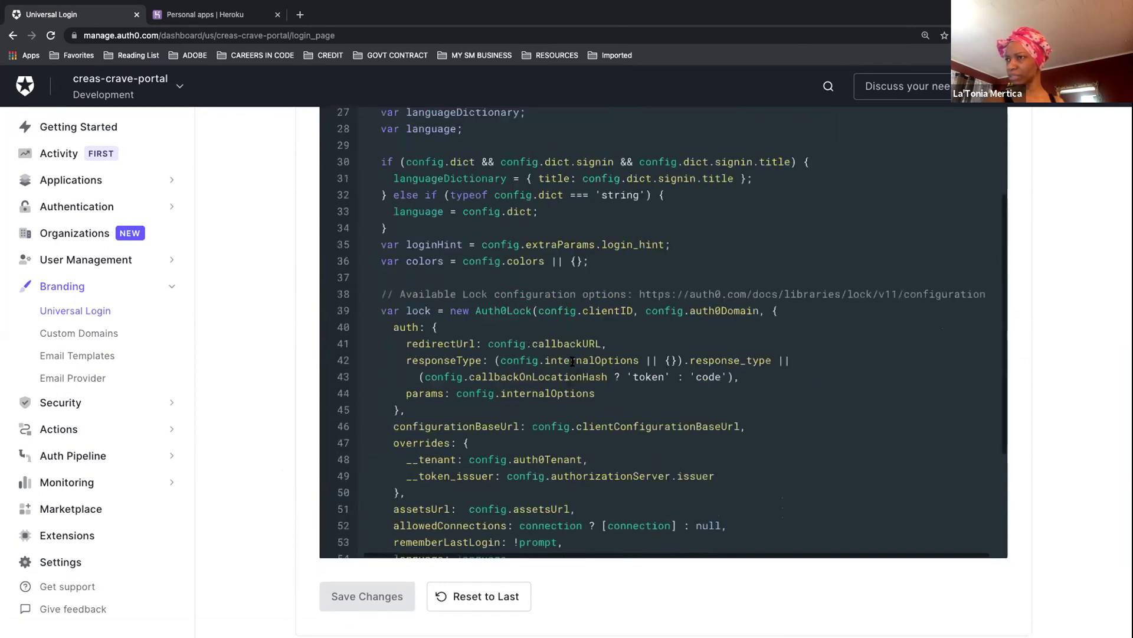
pyautogui.scroll(5, 572, 362)
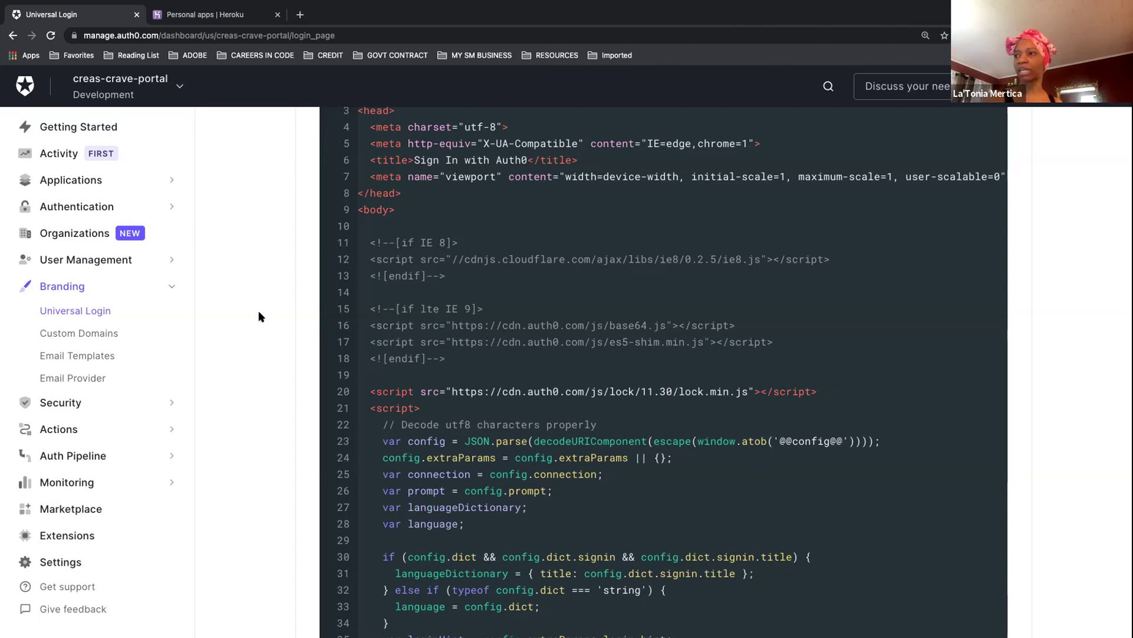
pyautogui.scroll(4, 257, 310)
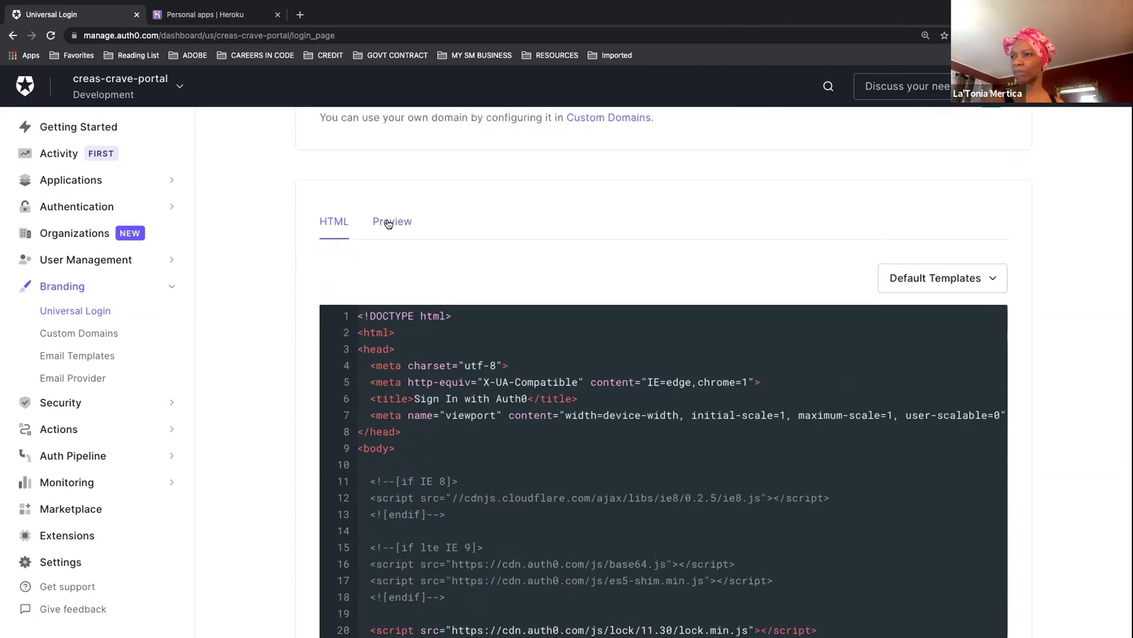
# Step: Return to the preview of the custom login page and inspect its login form
pyautogui.click(388, 224)
pyautogui.scroll(-3, 289, 334)
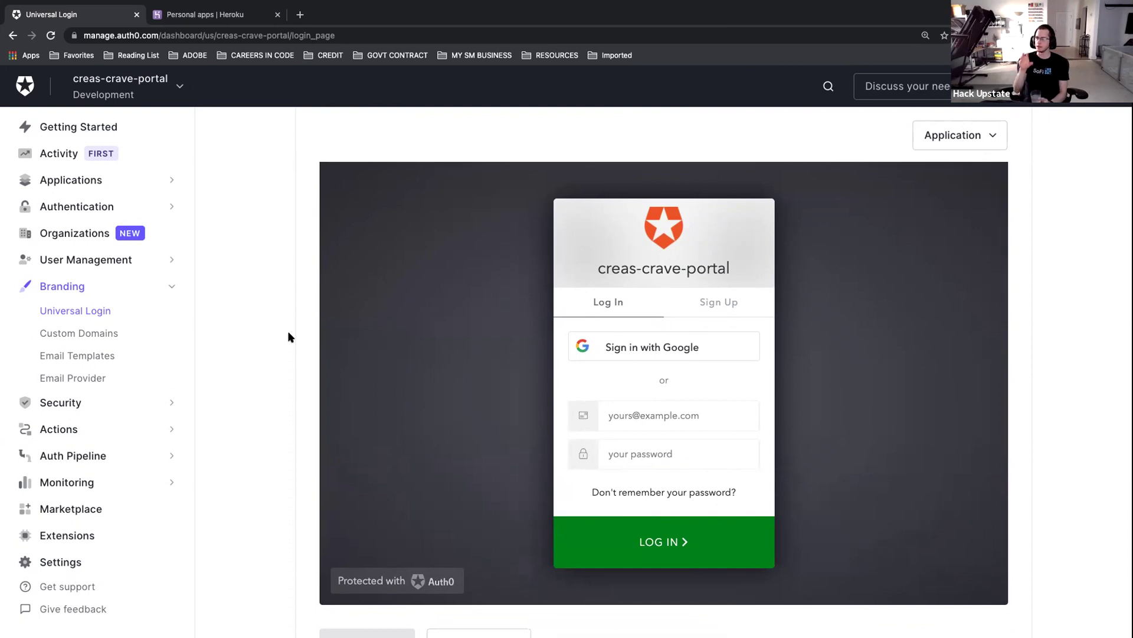
pyautogui.scroll(3, 288, 334)
pyautogui.scroll(1, 289, 336)
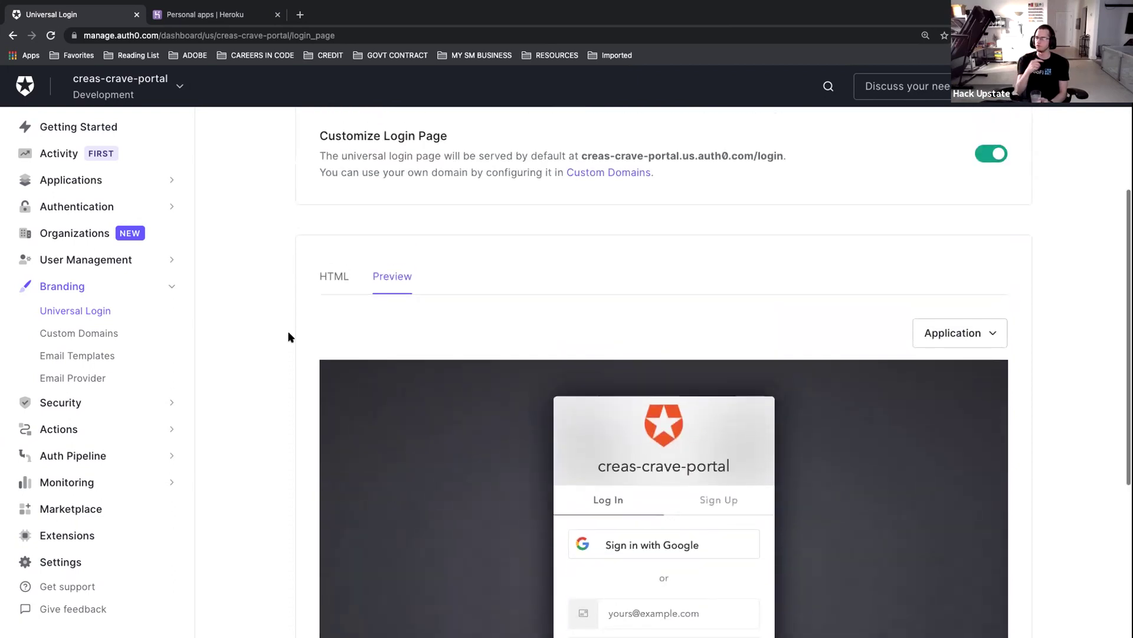